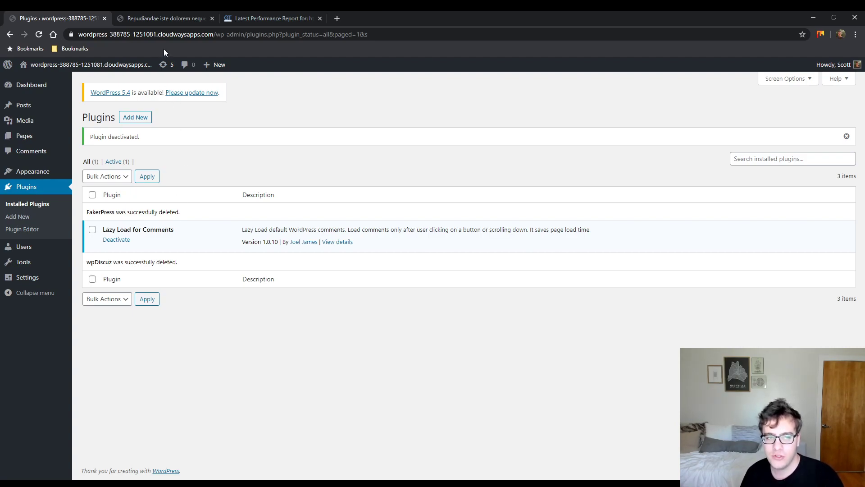
# - Scroll the Repudiandae iste dolorem neque post to its Join the Conversation section with 112 comments
pyautogui.click(197, 11)
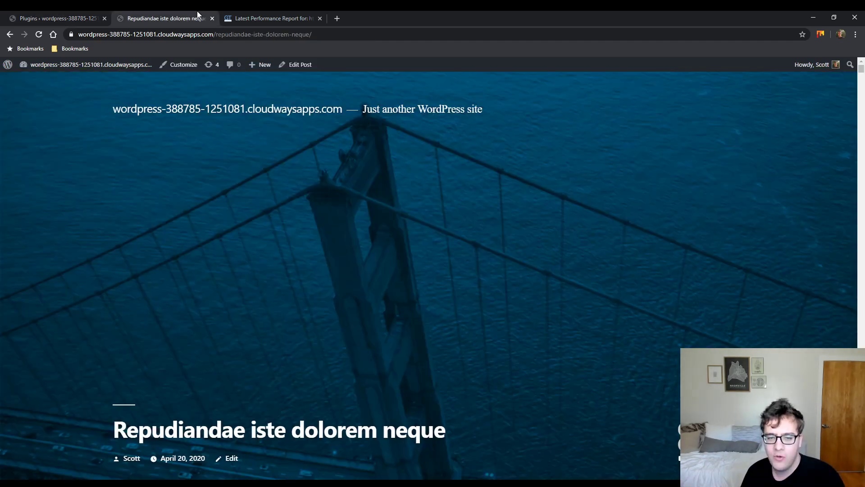
pyautogui.scroll(-2, 284, 199)
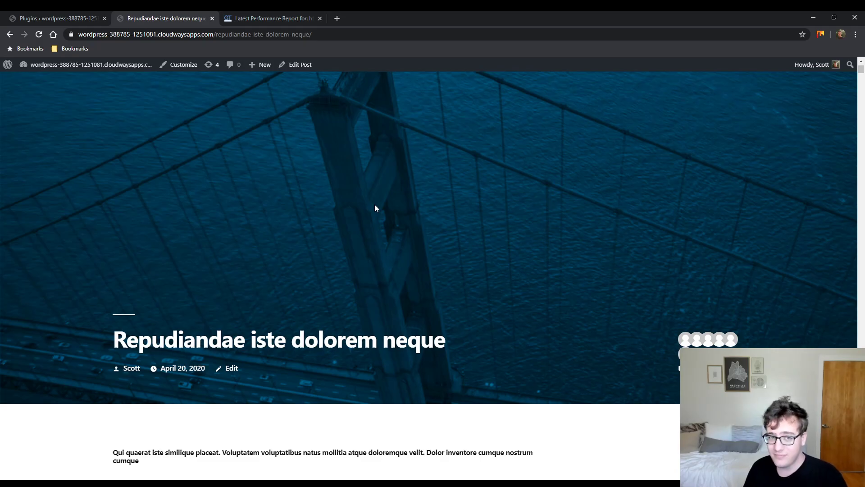
pyautogui.scroll(-15, 375, 208)
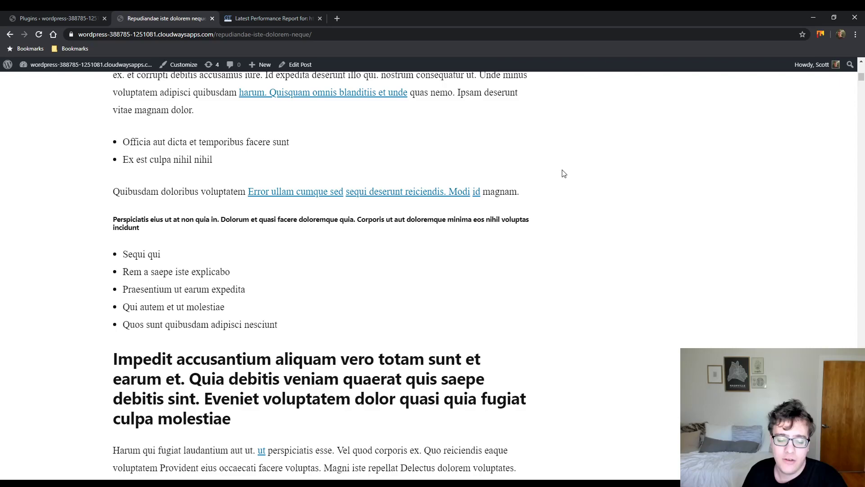
pyautogui.scroll(-10, 603, 181)
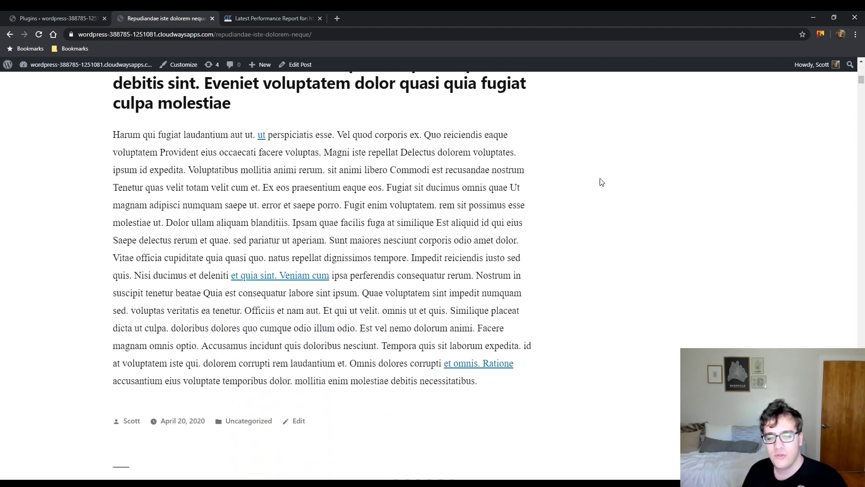
pyautogui.scroll(-3, 598, 179)
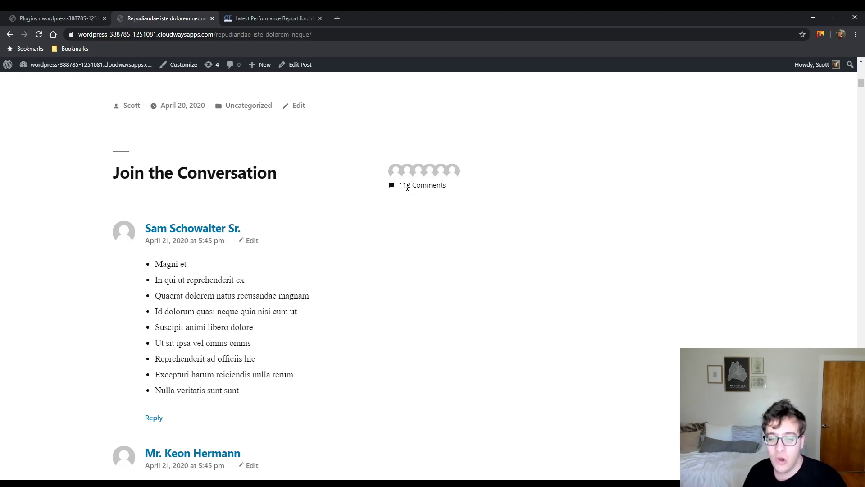
pyautogui.moveTo(398, 185); pyautogui.dragTo(502, 199)
pyautogui.click(518, 202)
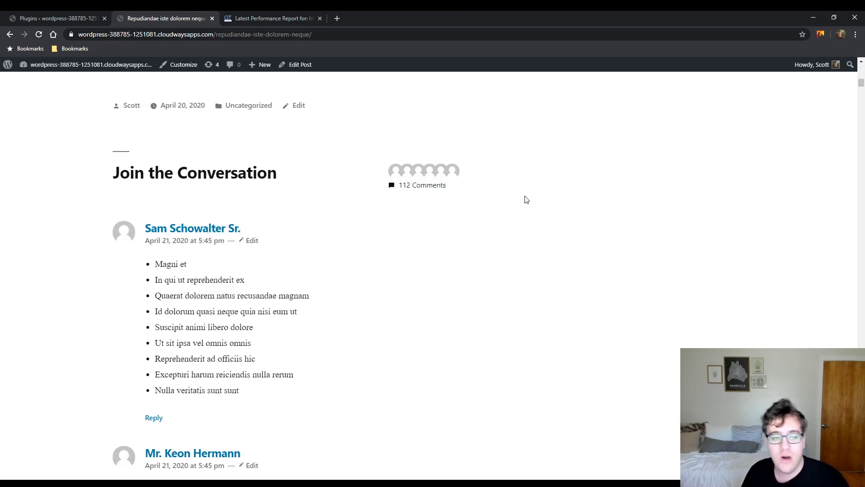
pyautogui.moveTo(861, 84)
pyautogui.mouseDown()
pyautogui.moveTo(859, 167)
pyautogui.moveTo(861, 68)
pyautogui.mouseUp()
pyautogui.scroll(-20, 838, 251)
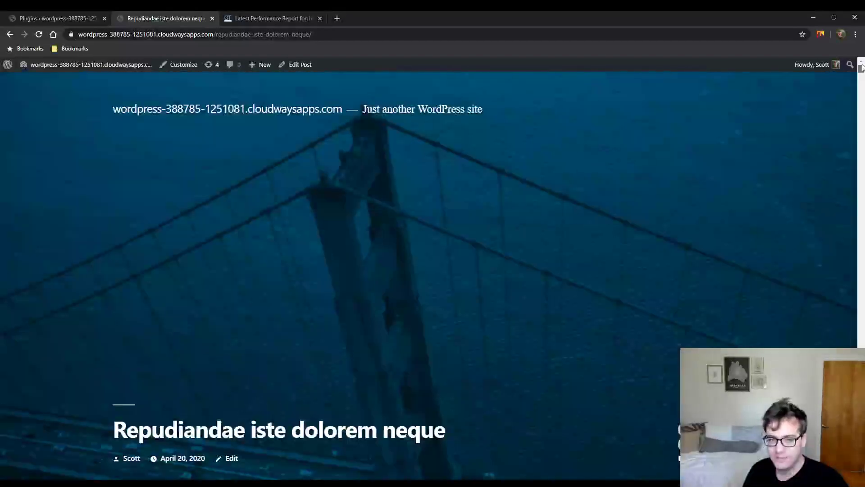
# - Bring up the GTmetrix report and highlight its 2906 DOM elements note
pyautogui.click(251, 12)
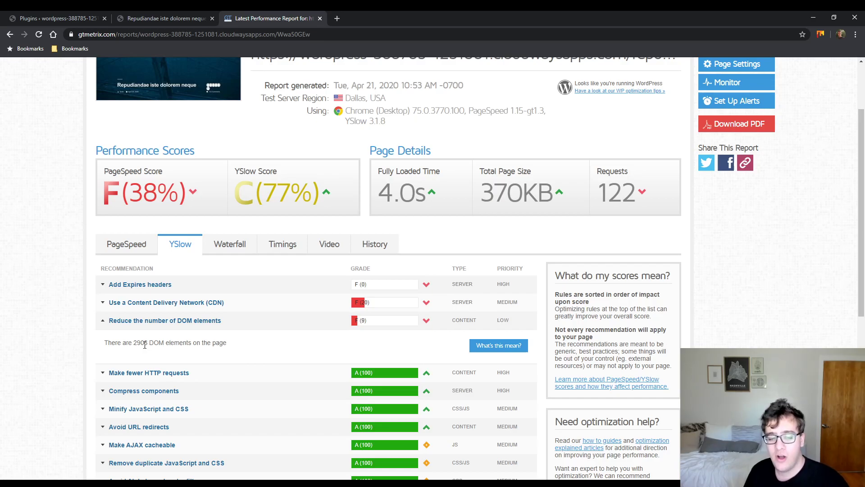
pyautogui.moveTo(134, 344); pyautogui.dragTo(247, 346)
pyautogui.click(128, 350)
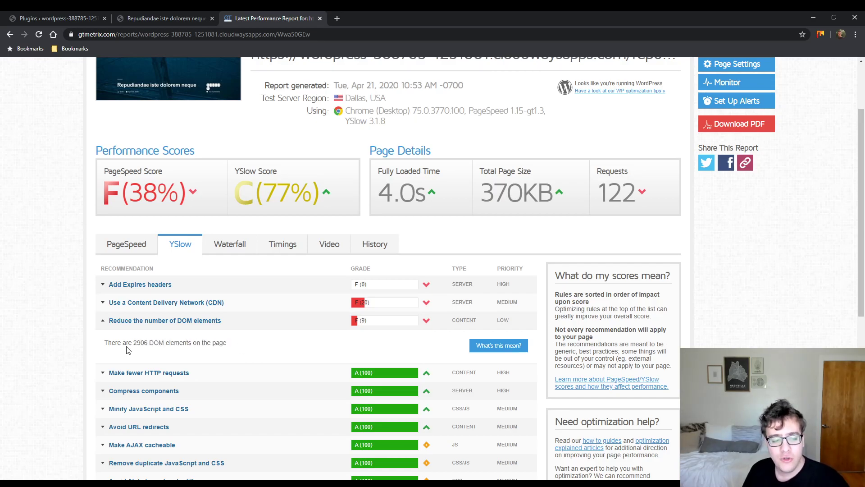
# - Show the Waterfall and scroll through its 122 requests, mostly secure.gravatar.com avatars
pyautogui.click(230, 246)
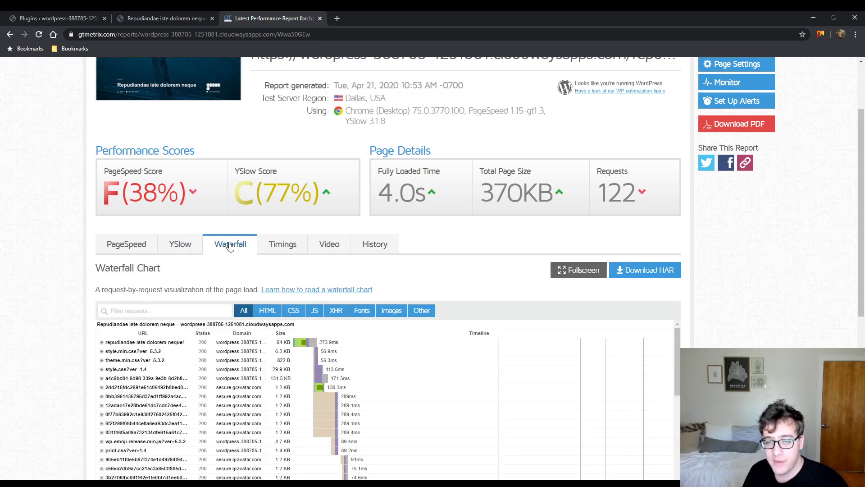
pyautogui.scroll(-2, 230, 246)
pyautogui.scroll(-8, 203, 302)
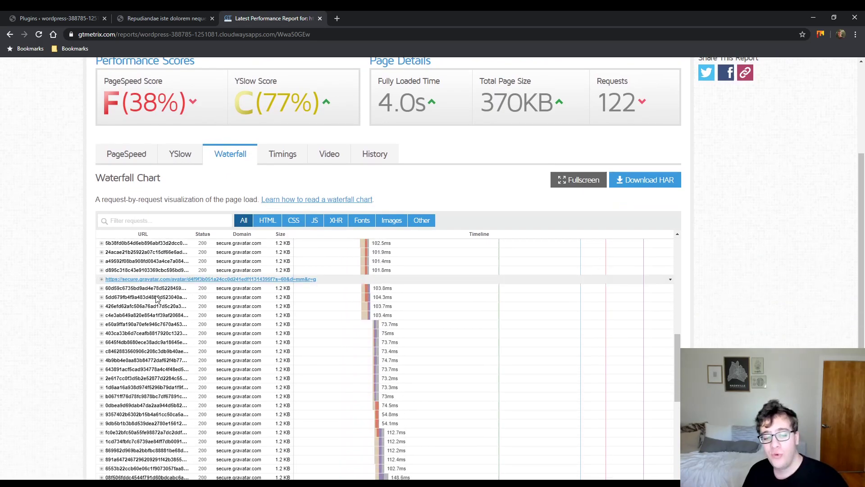
pyautogui.scroll(-6, 135, 301)
pyautogui.scroll(-3, 74, 323)
pyautogui.scroll(-3, 126, 297)
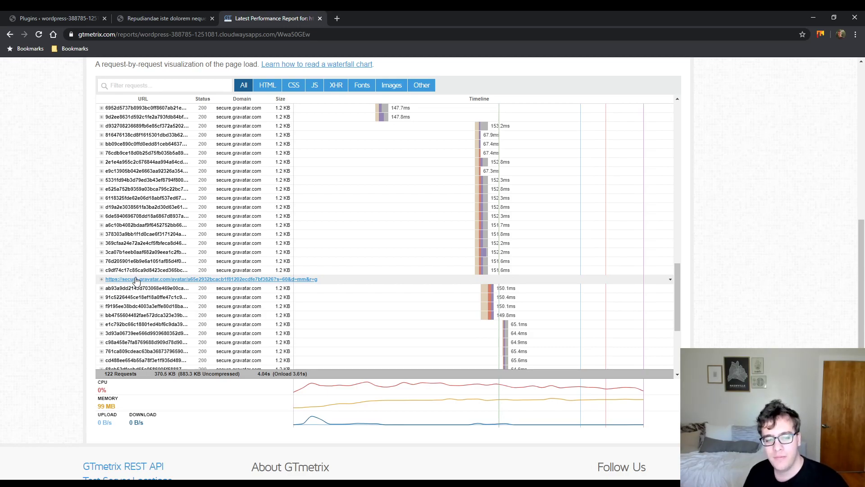
# - Scroll through the Repudiandae iste dolorem neque post and back up to its title
pyautogui.click(171, 18)
pyautogui.scroll(-2, 180, 243)
pyautogui.scroll(-6, 598, 232)
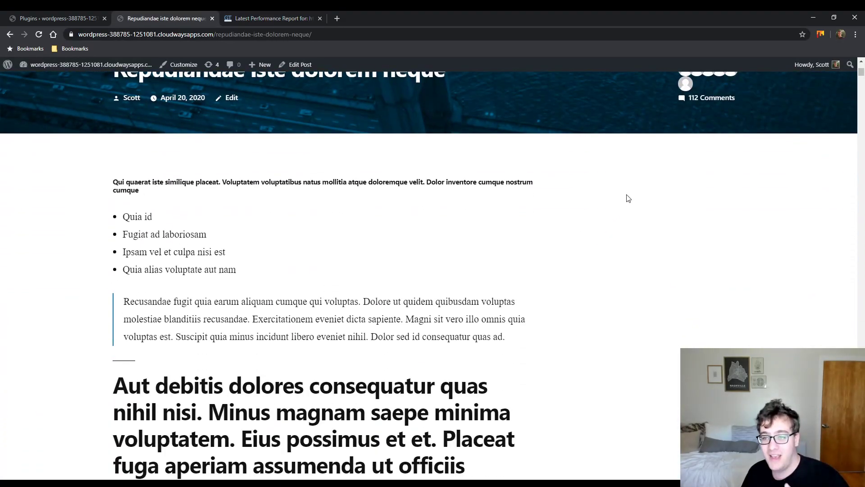
pyautogui.scroll(4, 627, 195)
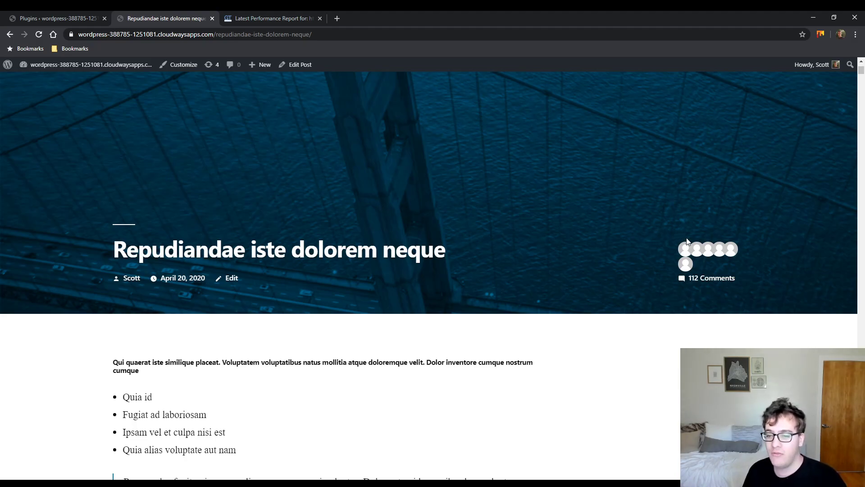
# - Scroll the GTmetrix waterfall, show the YSlow grades, then return to the WordPress Plugins page
pyautogui.click(287, 12)
pyautogui.scroll(-3, 161, 167)
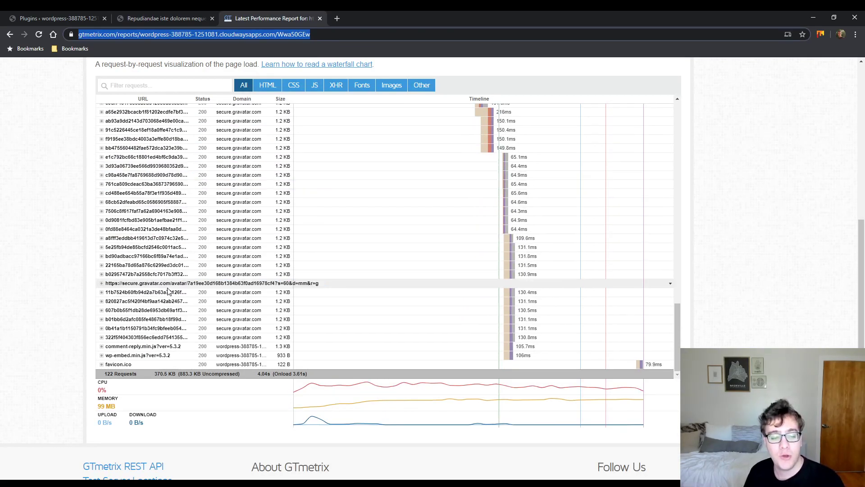
pyautogui.scroll(5, 169, 295)
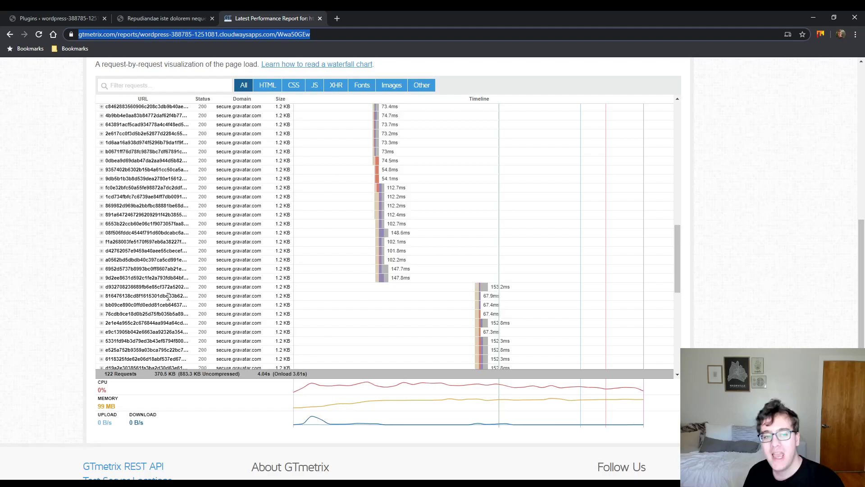
pyautogui.scroll(5, 168, 296)
pyautogui.scroll(3, 151, 241)
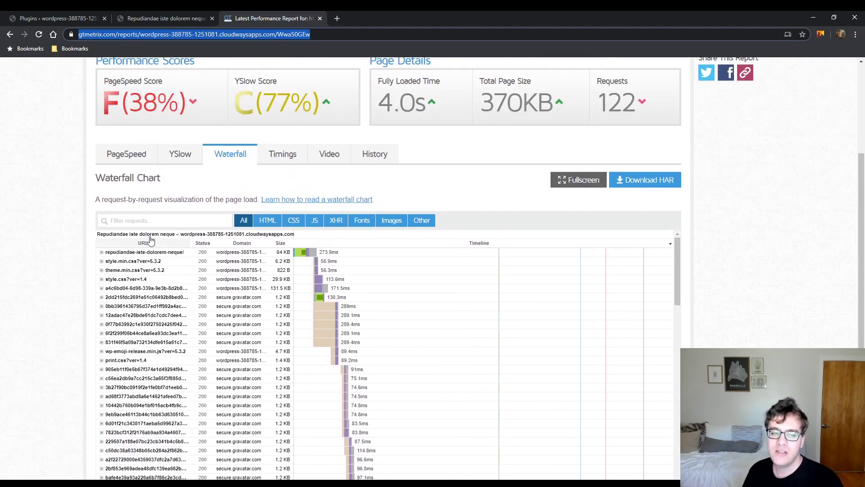
pyautogui.click(189, 158)
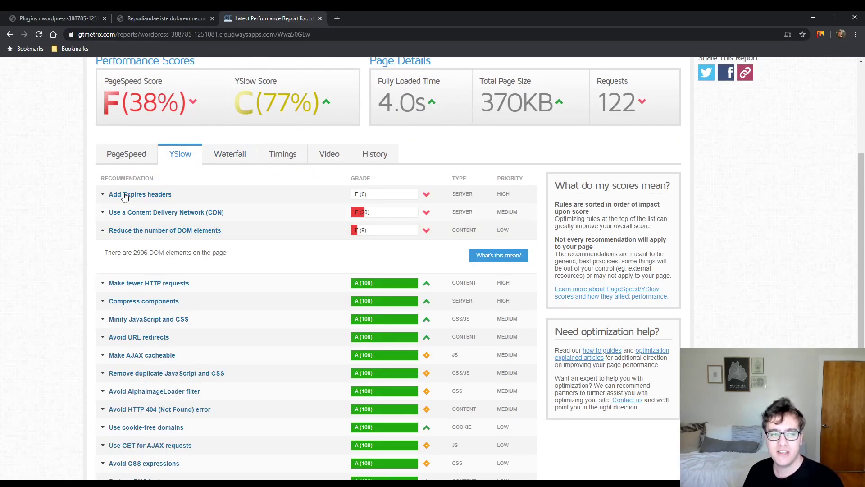
pyautogui.hotkey('ctrl', '1')
pyautogui.moveTo(50, 280)
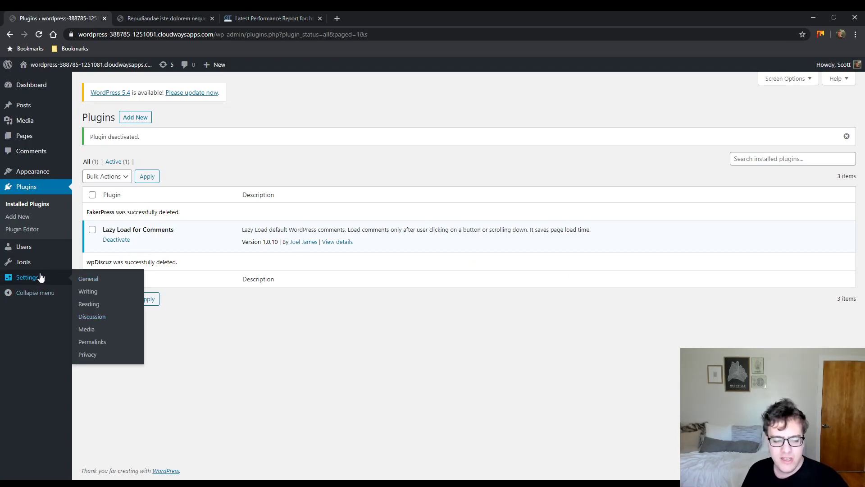
# - Set Lazy Load Comments to On Click under Settings > Discussion and save the changes
pyautogui.click(92, 316)
pyautogui.scroll(-7, 136, 272)
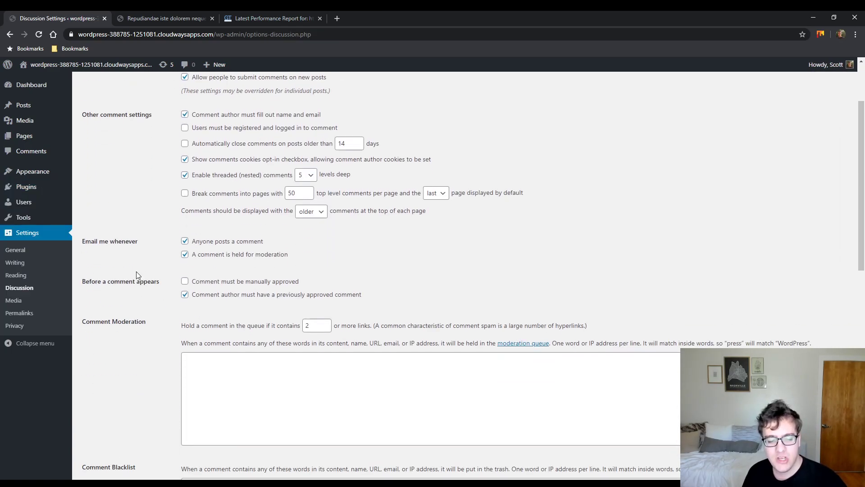
pyautogui.scroll(-2, 137, 275)
pyautogui.click(201, 278)
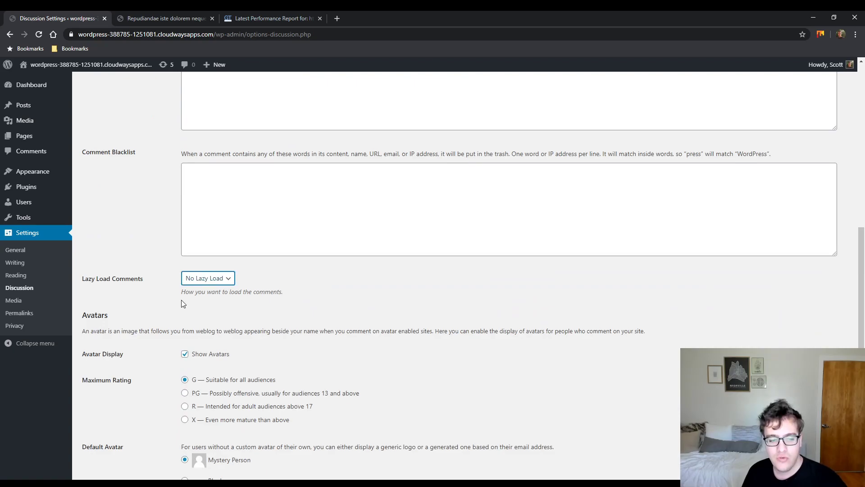
pyautogui.click(206, 295)
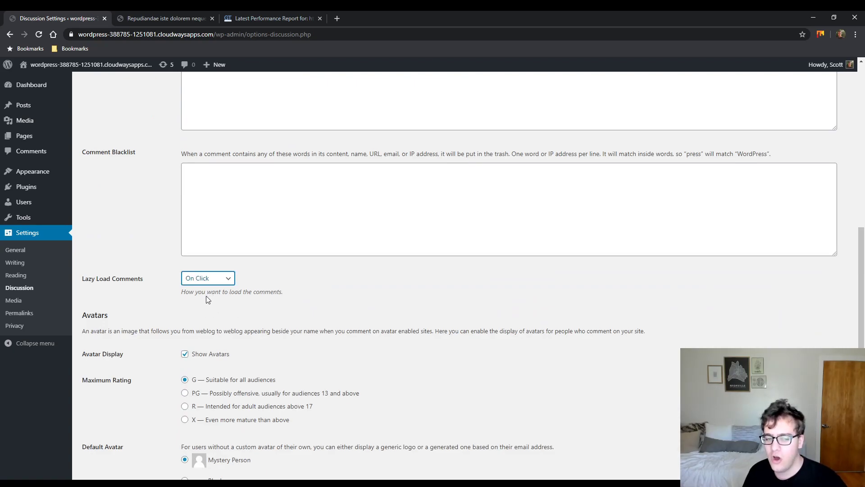
pyautogui.middleClick(158, 242)
pyautogui.scroll(-4, 159, 241)
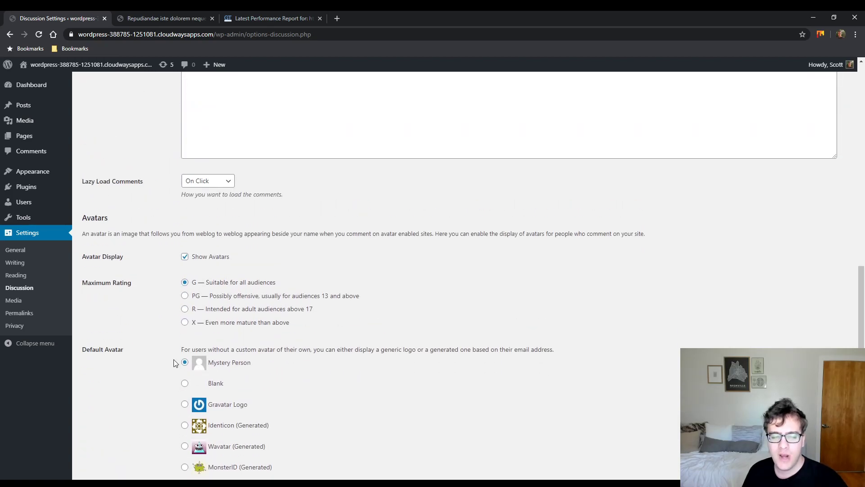
pyautogui.scroll(-1, 174, 392)
pyautogui.click(121, 433)
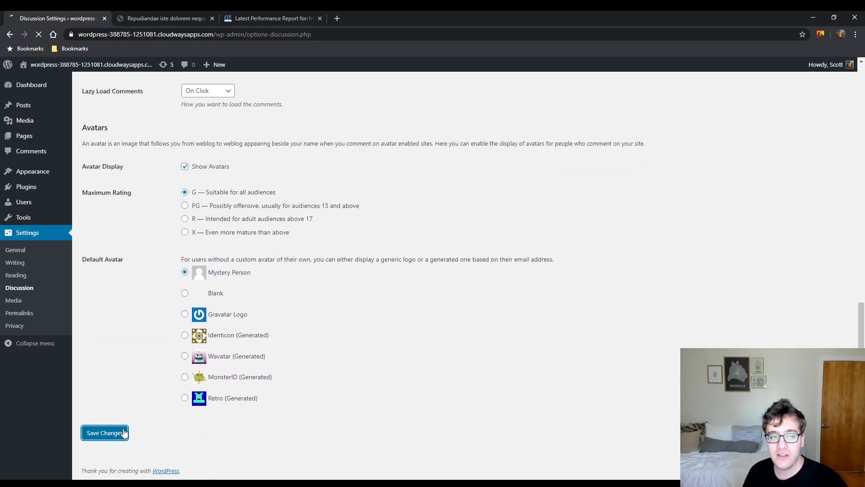
pyautogui.click(160, 18)
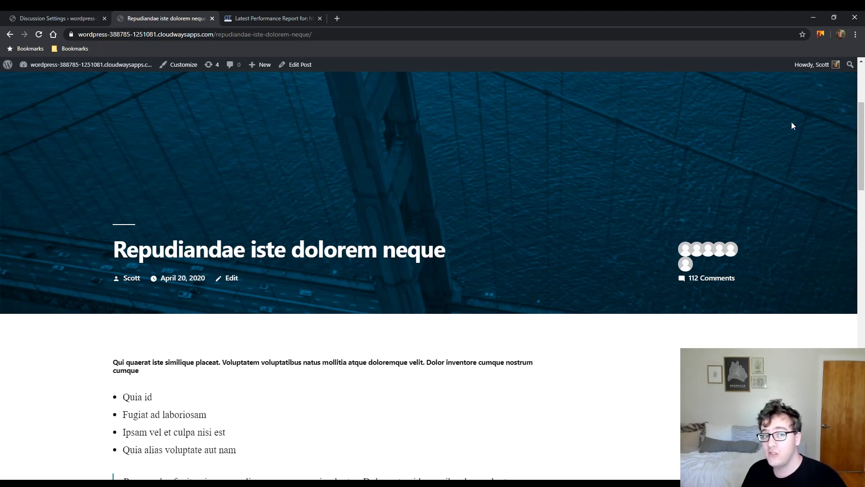
# - Load the post's 112 comments via Load Comments at the bottom, then reload the page with F5
pyautogui.scroll(-2, 589, 163)
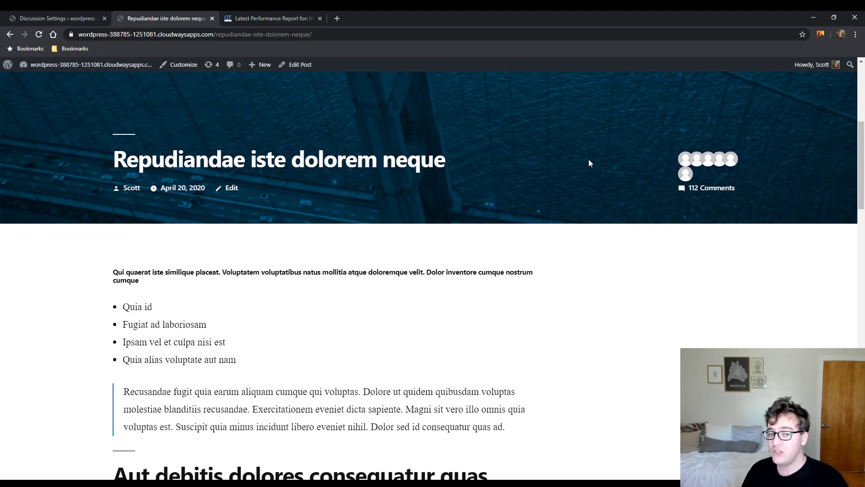
pyautogui.scroll(-12, 564, 189)
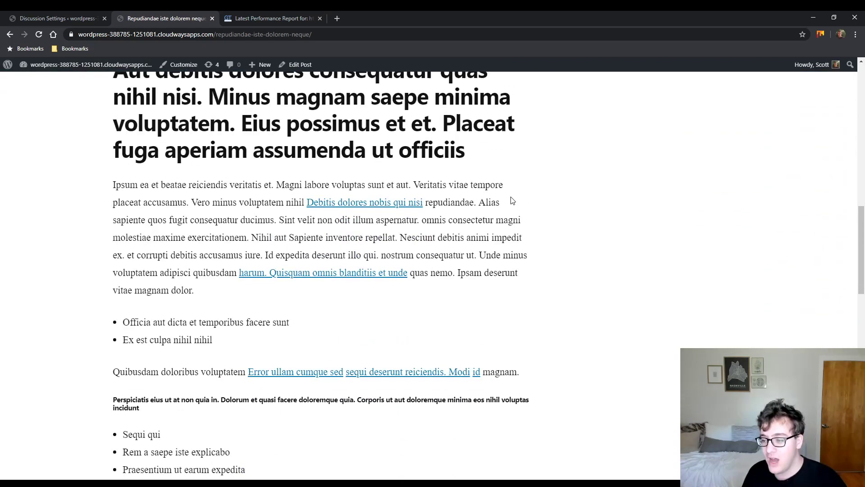
pyautogui.scroll(-11, 522, 217)
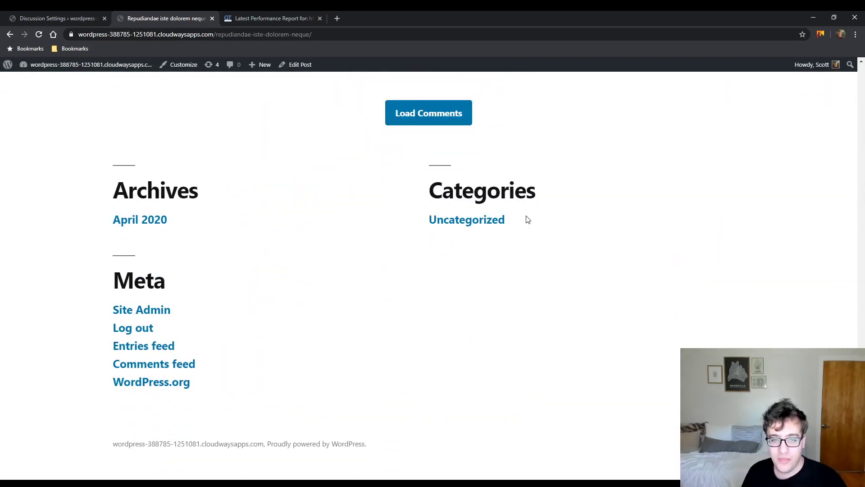
pyautogui.scroll(4, 529, 211)
pyautogui.scroll(1, 532, 207)
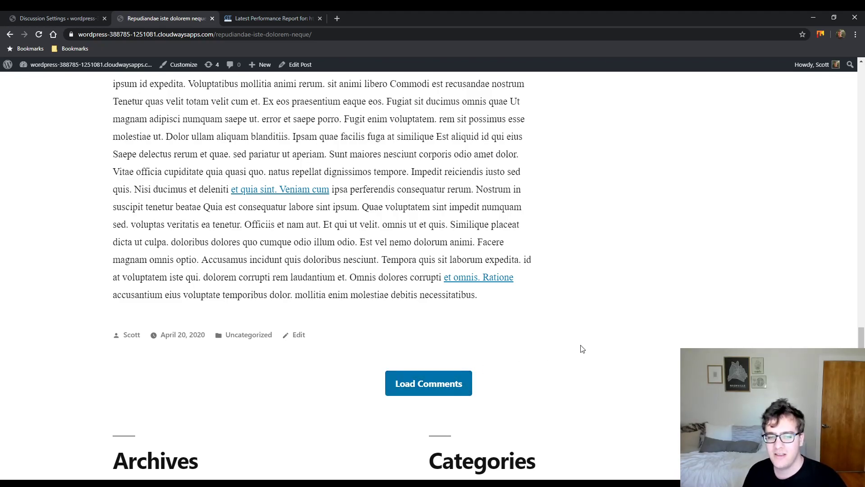
pyautogui.click(440, 382)
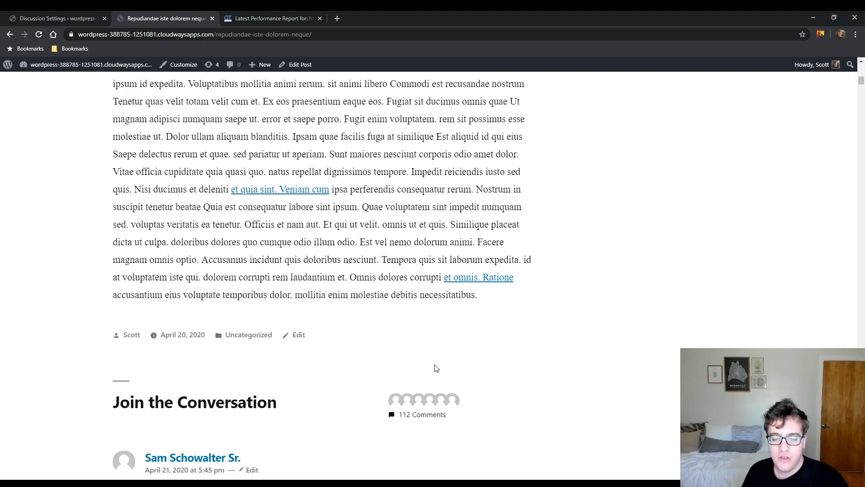
pyautogui.scroll(-7, 502, 366)
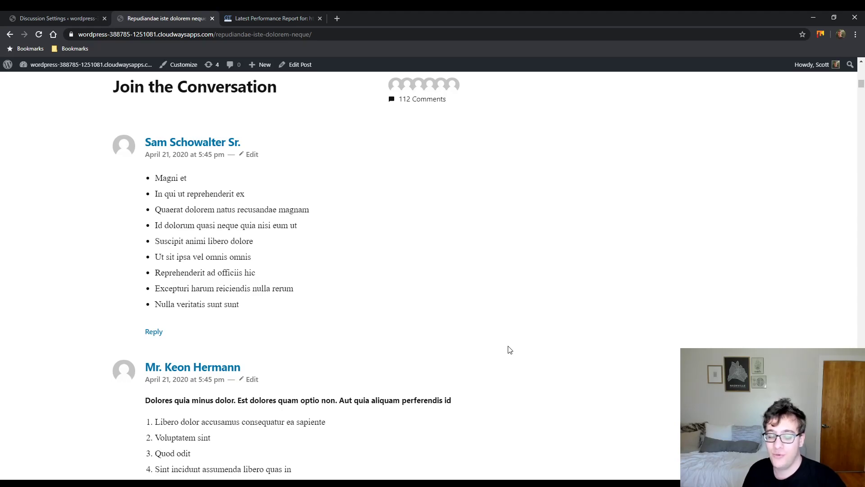
pyautogui.press('F5')
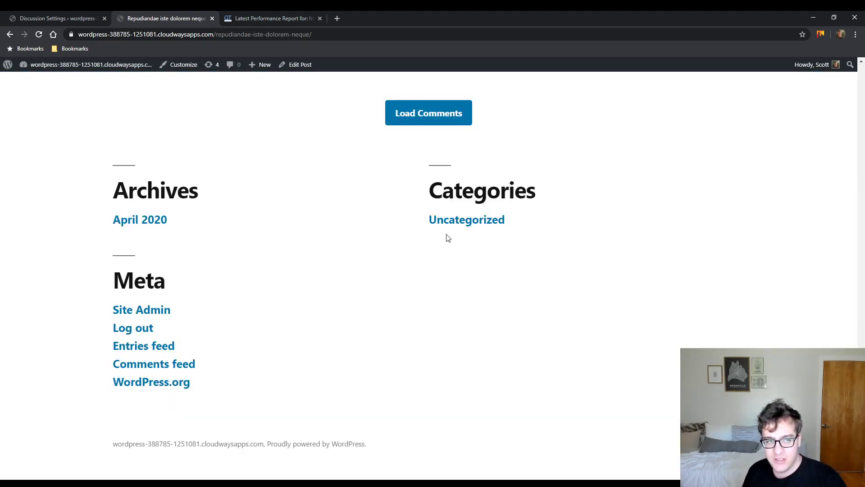
pyautogui.scroll(10, 519, 163)
# - Start a GTmetrix Re-Test of the post, then view the earlier report's PageSpeed recommendations
pyautogui.click(288, 18)
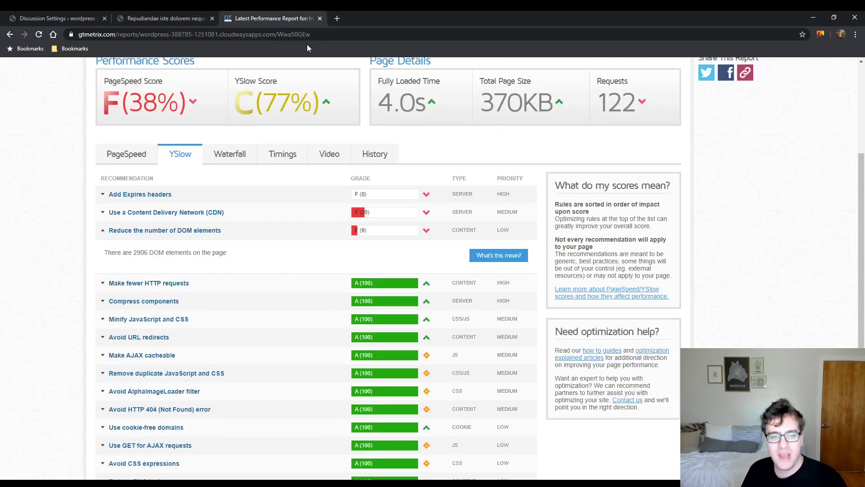
pyautogui.scroll(5, 541, 113)
pyautogui.click(715, 114)
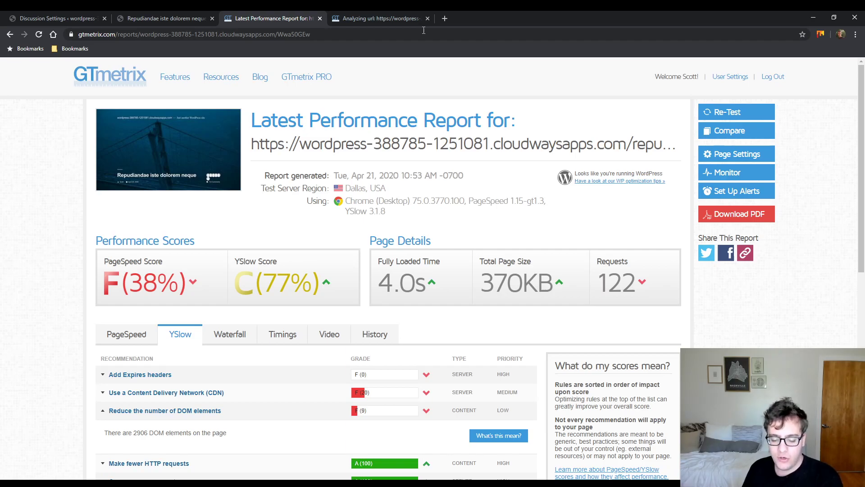
pyautogui.click(397, 17)
pyautogui.click(301, 19)
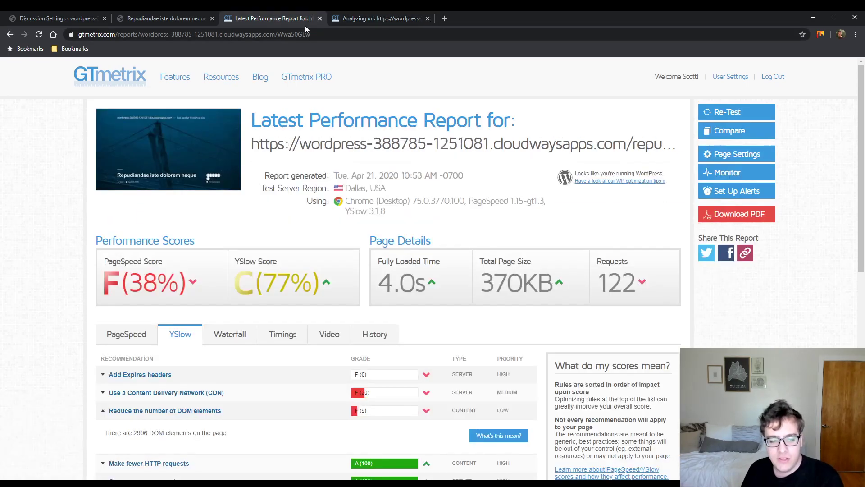
pyautogui.click(135, 336)
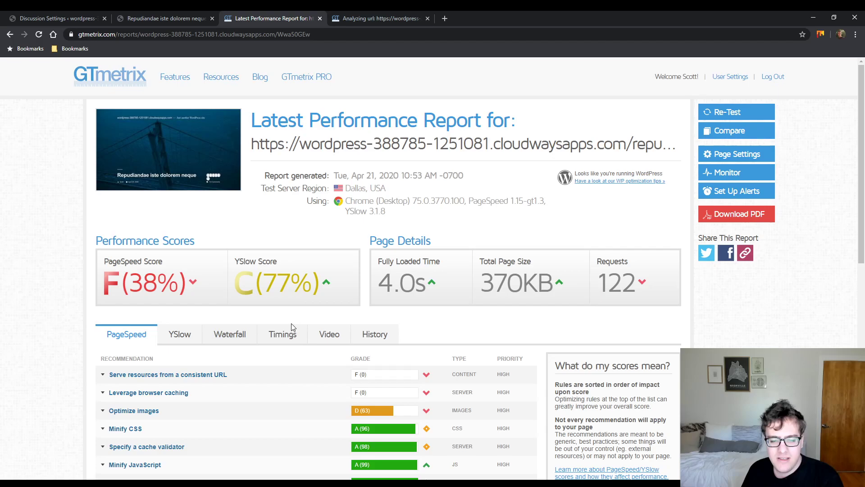
# - Mark the 122 requests figure, review YSlow, then view the finished retest showing 3.0s load
pyautogui.scroll(-3, 499, 285)
pyautogui.moveTo(596, 141); pyautogui.dragTo(647, 138)
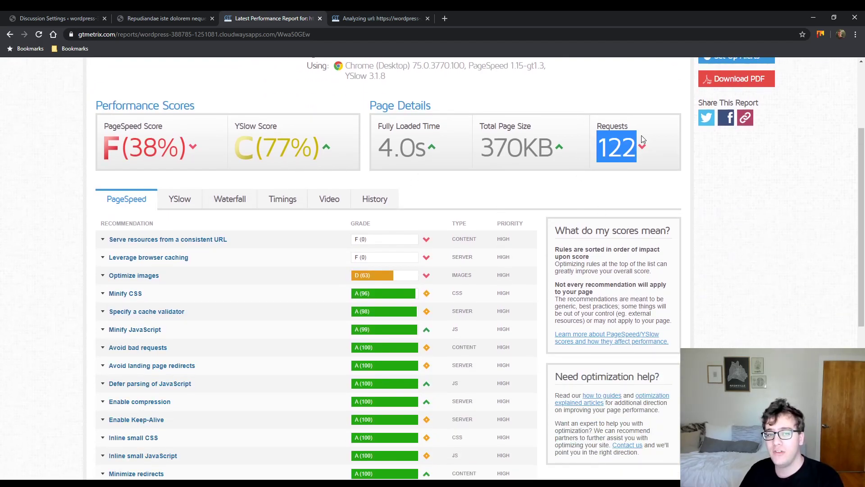
pyautogui.click(182, 201)
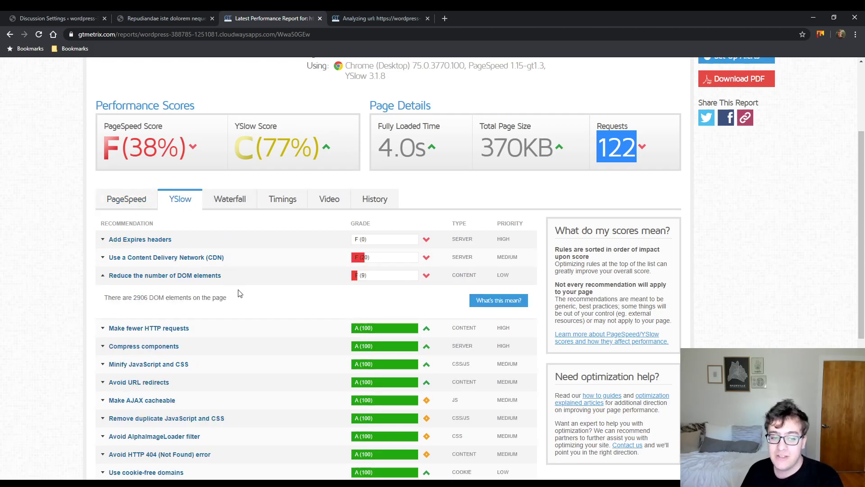
pyautogui.click(240, 280)
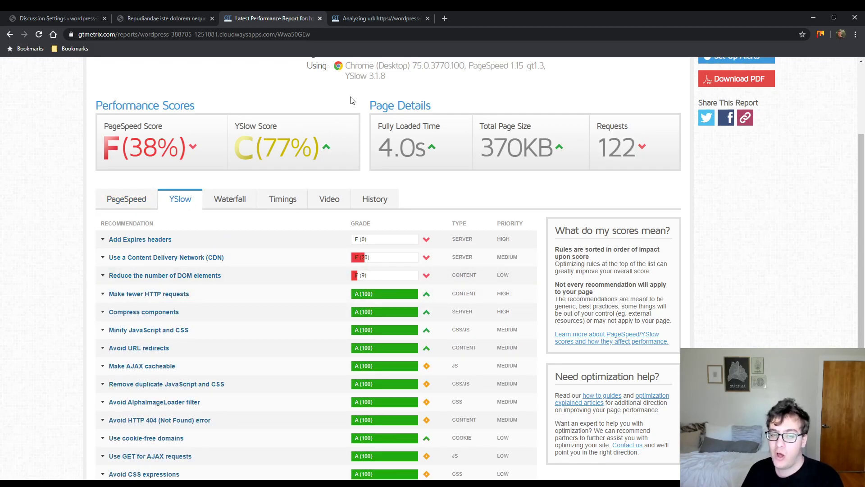
pyautogui.click(367, 14)
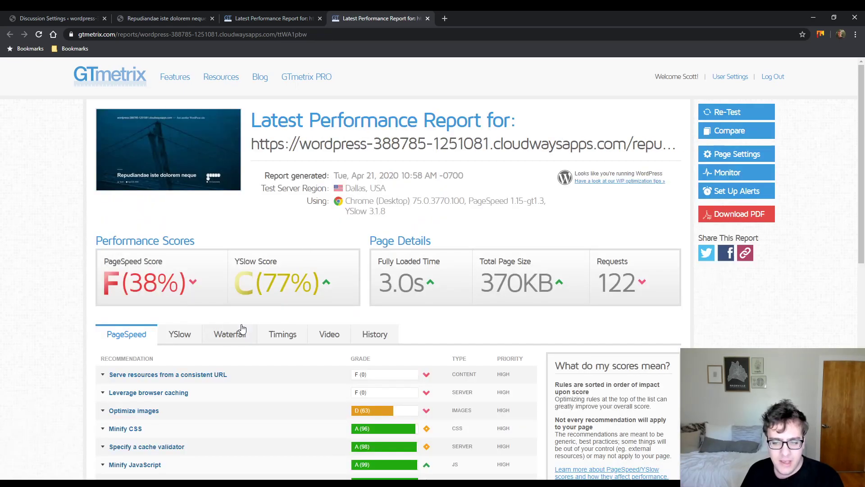
# - View the retest's waterfall and expand the main page request's header details
pyautogui.click(229, 335)
pyautogui.scroll(-3, 284, 228)
pyautogui.scroll(-3, 284, 228)
pyautogui.scroll(3, 166, 234)
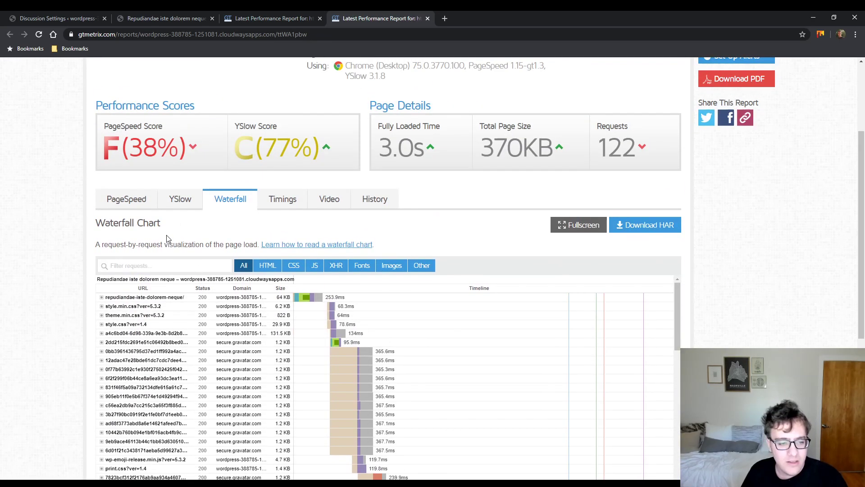
pyautogui.click(156, 299)
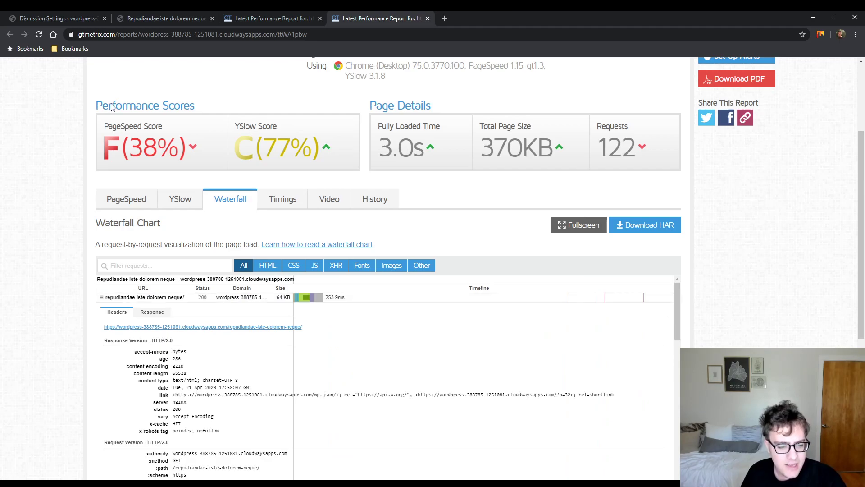
# - Go to WordPress's Add New User page, then open a new browser tab
pyautogui.click(88, 18)
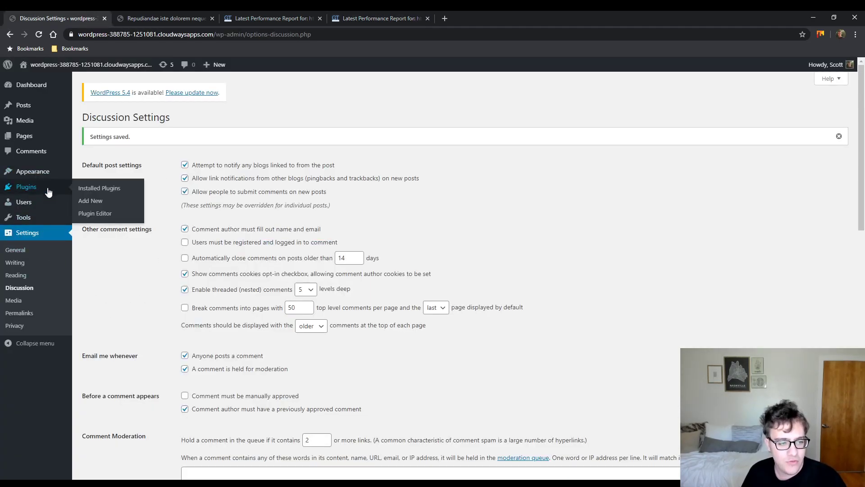
pyautogui.moveTo(57, 202)
pyautogui.click(91, 216)
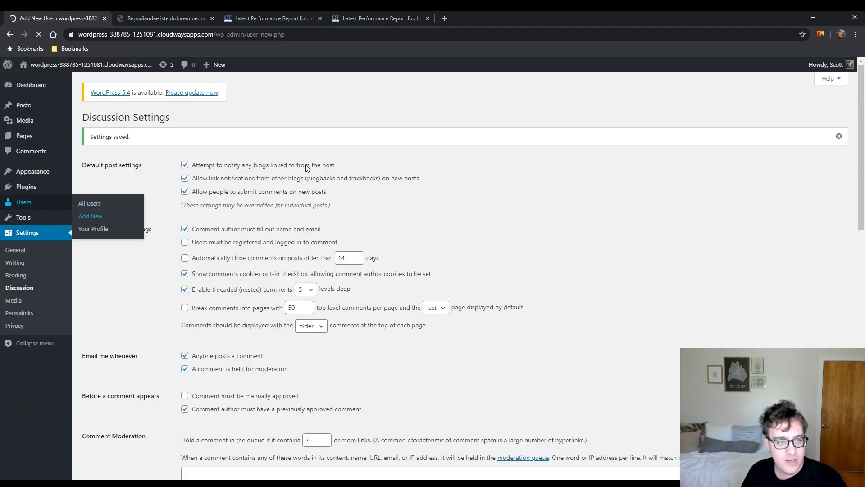
pyautogui.click(450, 12)
# - Go to cloudways.com and sign in to the Cloudways platform
pyautogui.write('cloudways')
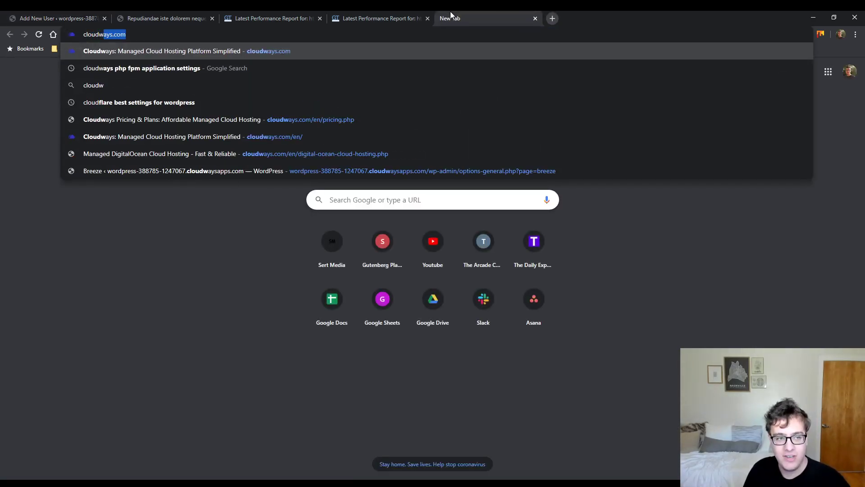
pyautogui.press('Return')
pyautogui.moveTo(451, 13); pyautogui.dragTo(27, 15)
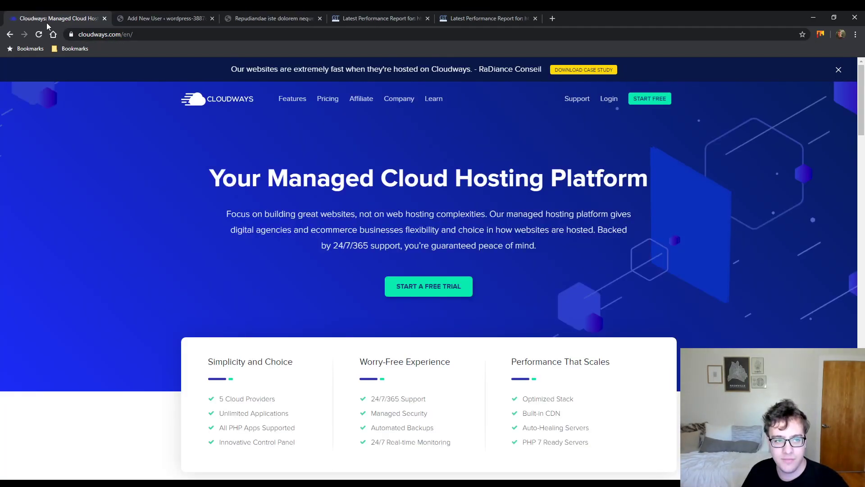
pyautogui.click(609, 99)
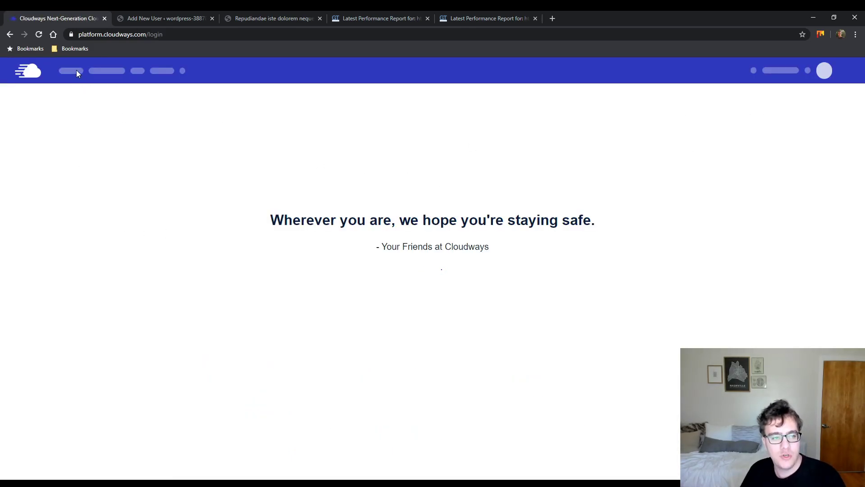
pyautogui.click(148, 15)
pyautogui.click(380, 18)
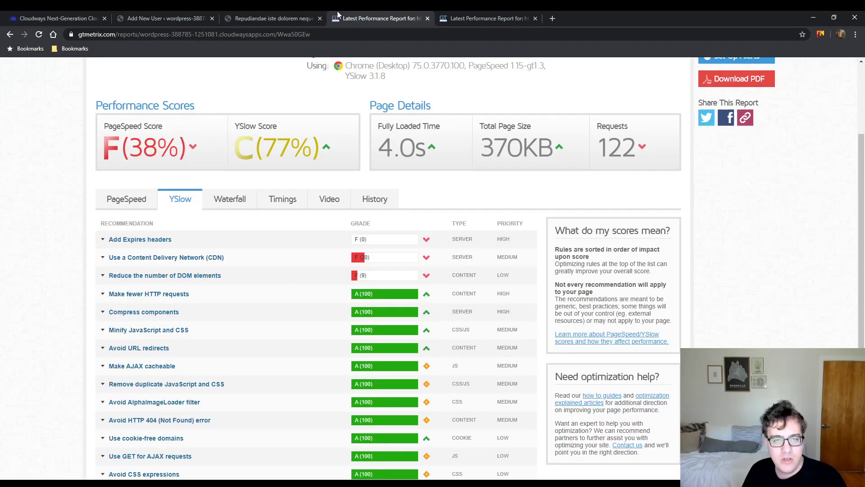
pyautogui.click(463, 21)
pyautogui.click(64, 18)
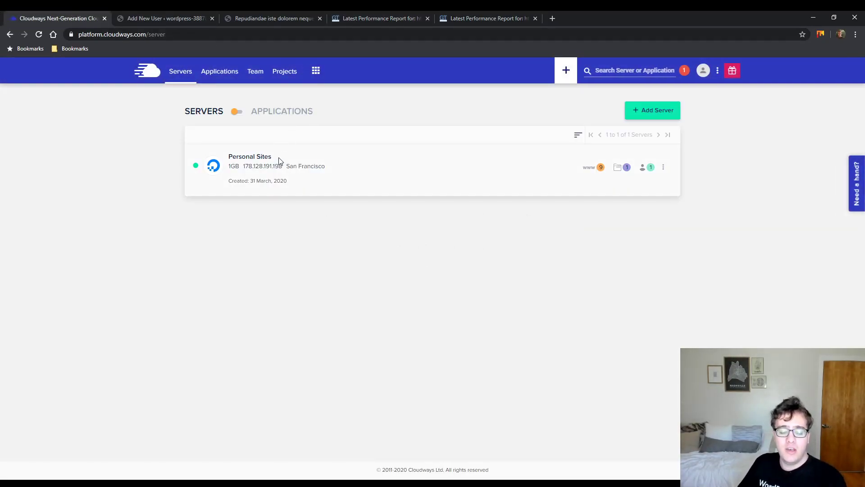
# - Purge Varnish from the Personal Sites server's Manage Services controls
pyautogui.click(278, 158)
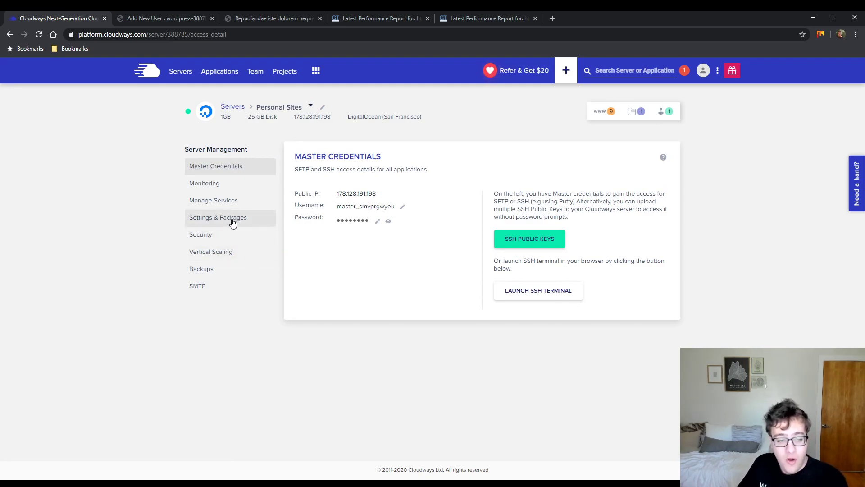
pyautogui.click(232, 222)
pyautogui.click(222, 201)
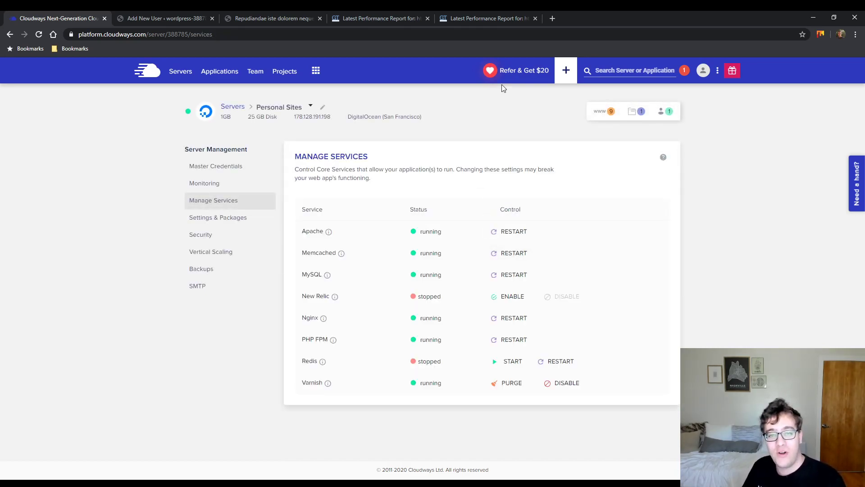
pyautogui.click(501, 390)
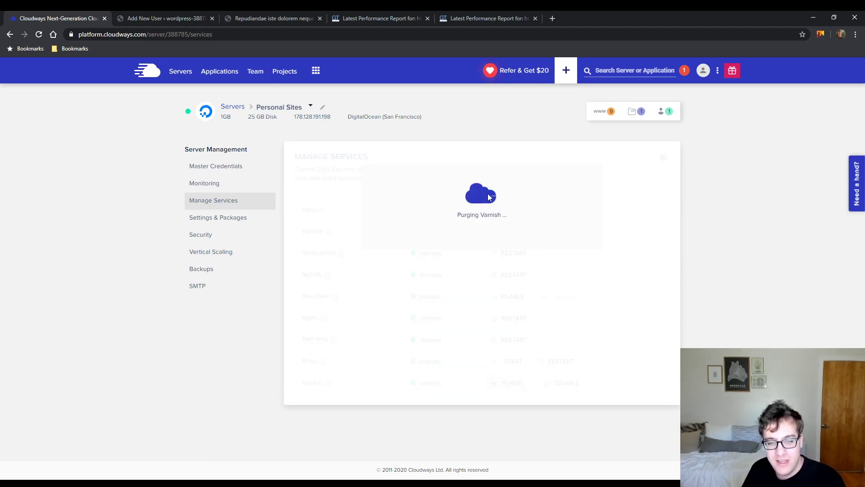
pyautogui.click(479, 16)
# - Start a GTmetrix re-test of the post's page to generate a fresh report
pyautogui.scroll(3, 468, 113)
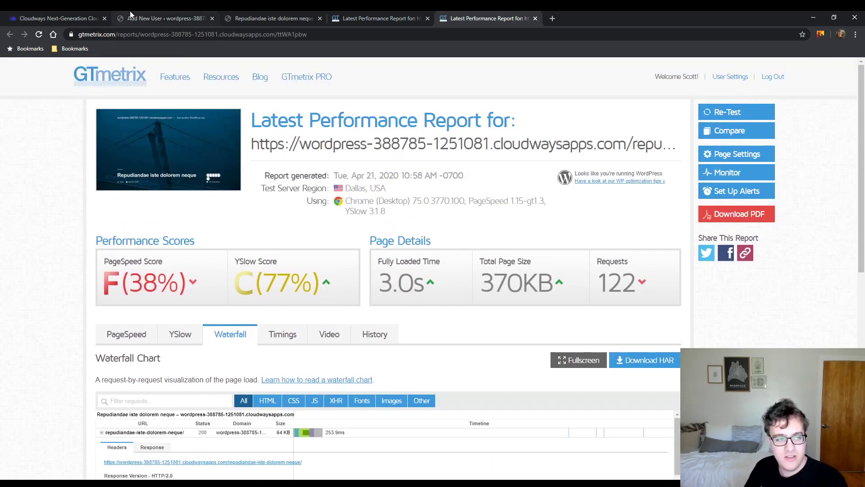
pyautogui.hotkey('ctrl', '1')
pyautogui.click(459, 16)
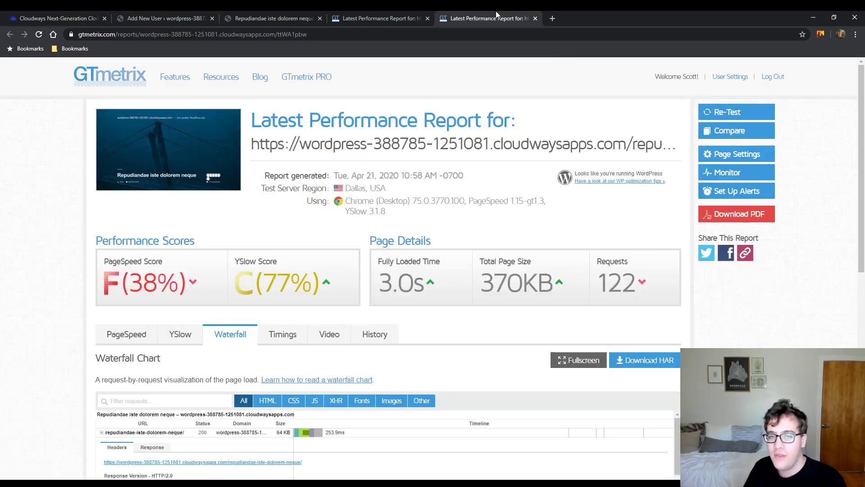
pyautogui.click(729, 110)
pyautogui.click(399, 14)
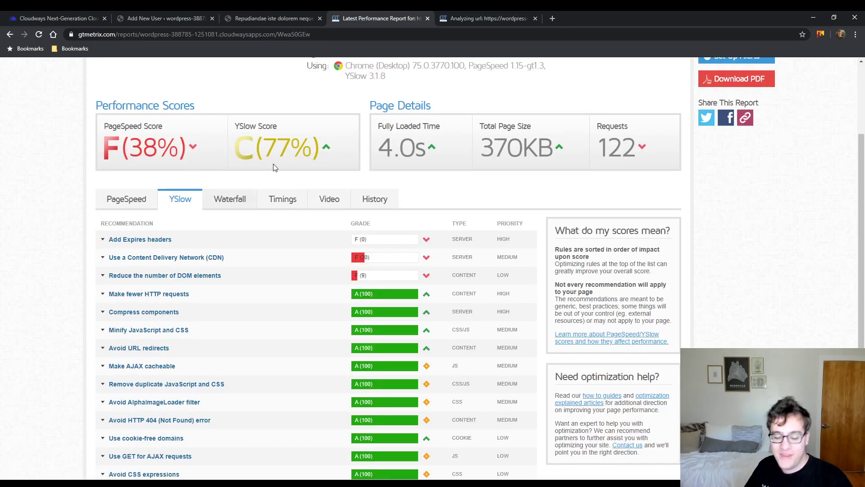
# - Go back to the WordPress admin pages
pyautogui.hotkey('ctrl', '5')
pyautogui.click(274, 13)
pyautogui.click(209, 14)
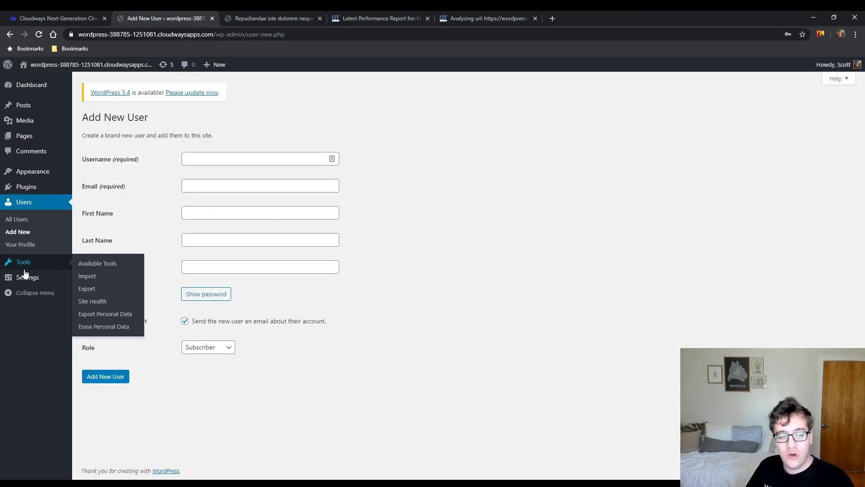
# - Open Settings > Discussion from the WordPress admin sidebar
pyautogui.moveTo(25, 280)
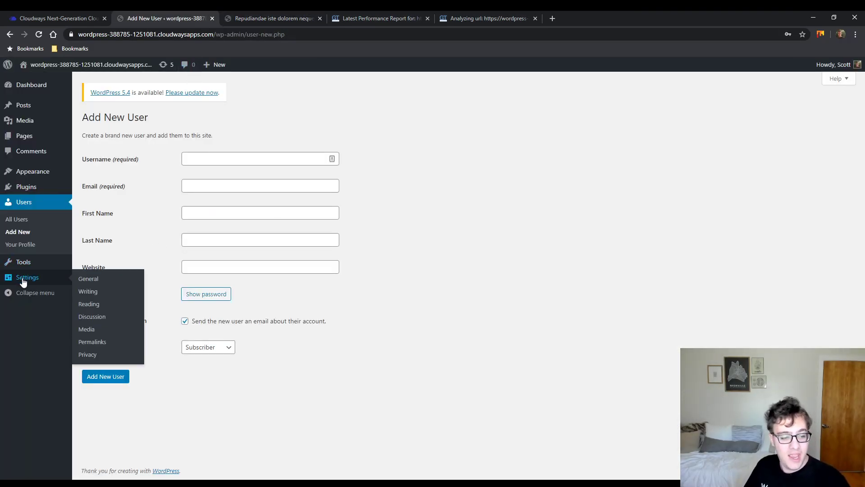
pyautogui.click(102, 318)
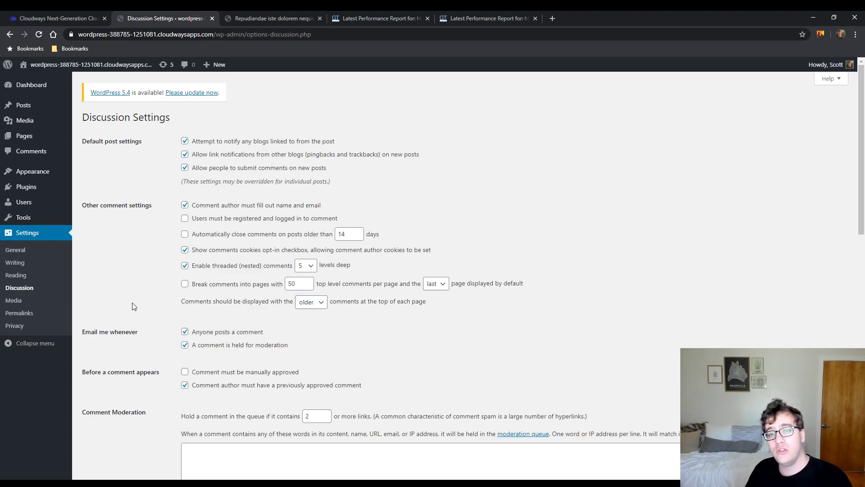
# - Compare the new GTmetrix report (A 91%, 19 requests) with the original (F 38%, 122 requests)
pyautogui.click(466, 18)
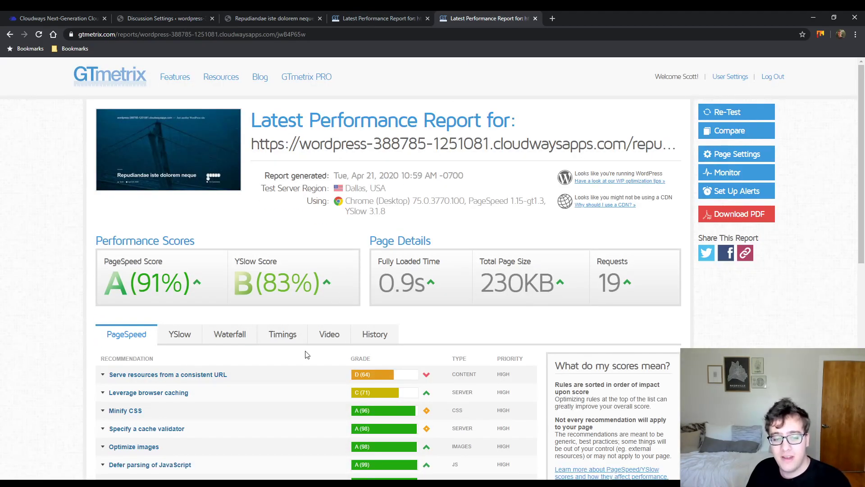
pyautogui.click(387, 16)
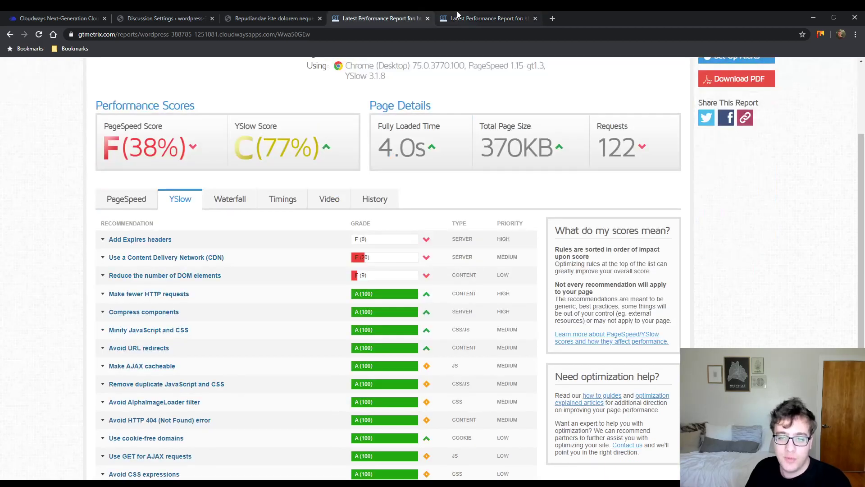
pyautogui.click(457, 11)
pyautogui.click(391, 11)
pyautogui.scroll(2, 480, 243)
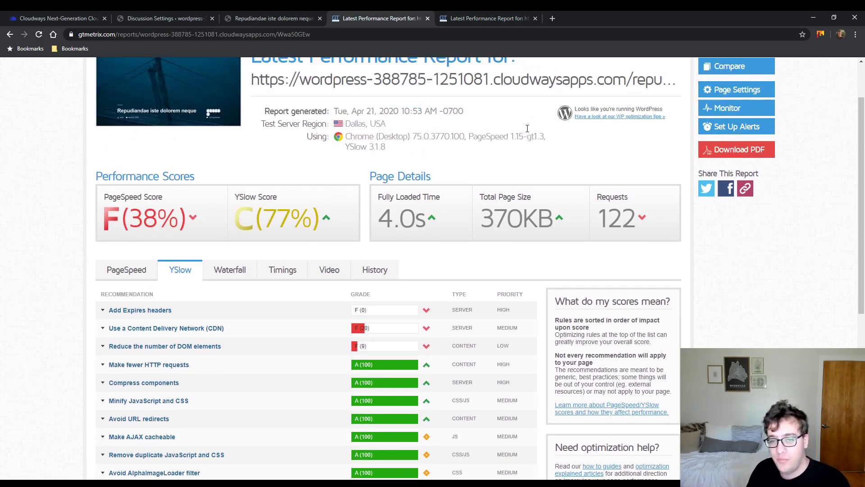
pyautogui.moveTo(480, 242); pyautogui.dragTo(521, 242)
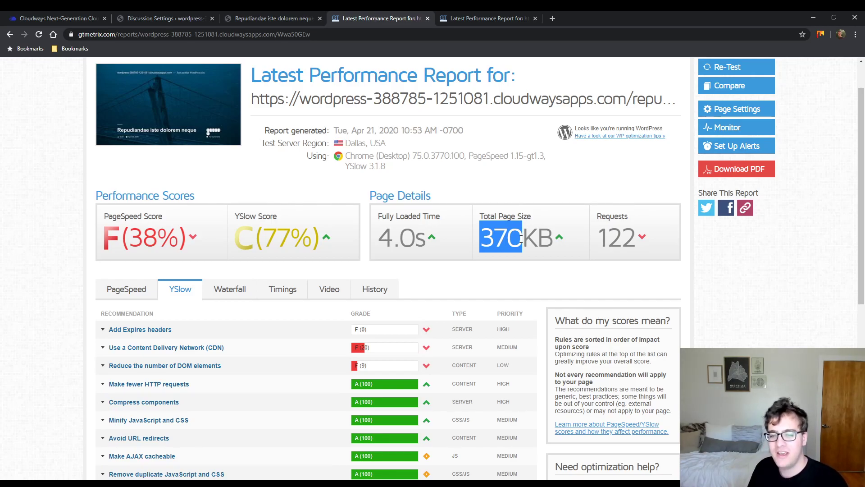
pyautogui.click(499, 15)
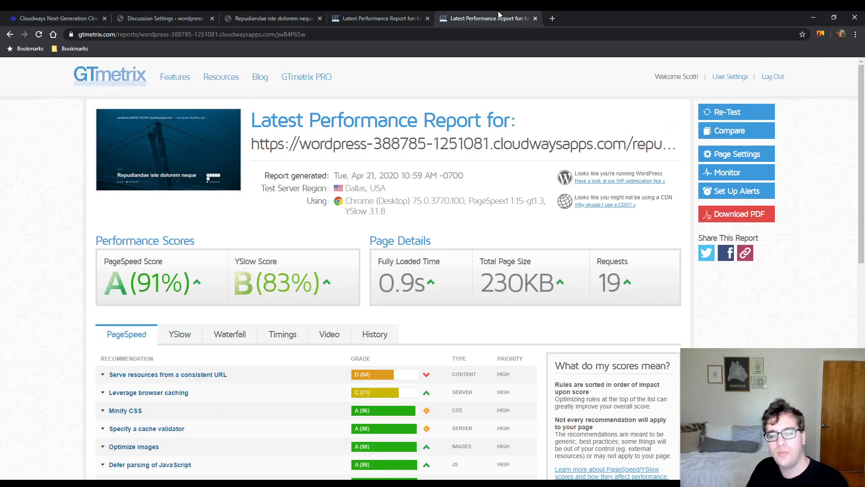
pyautogui.click(395, 12)
pyautogui.click(460, 12)
pyautogui.click(410, 15)
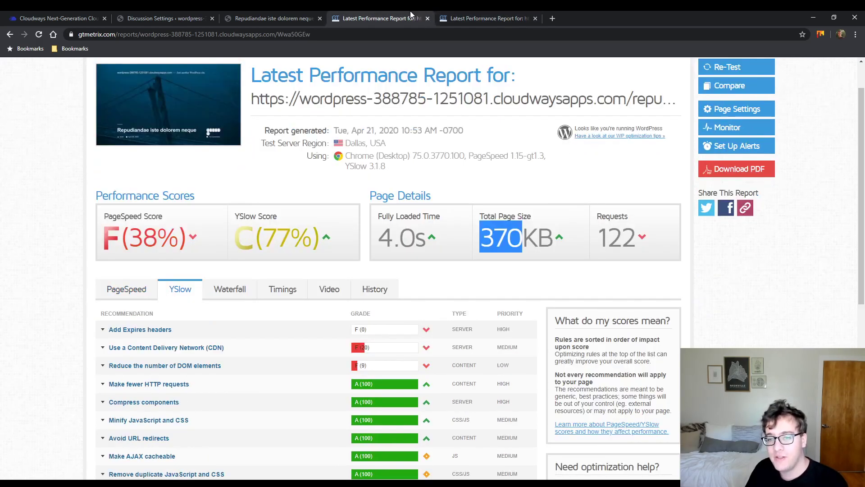
pyautogui.doubleClick(606, 236)
pyautogui.hotkey('ctrl', 'Tab')
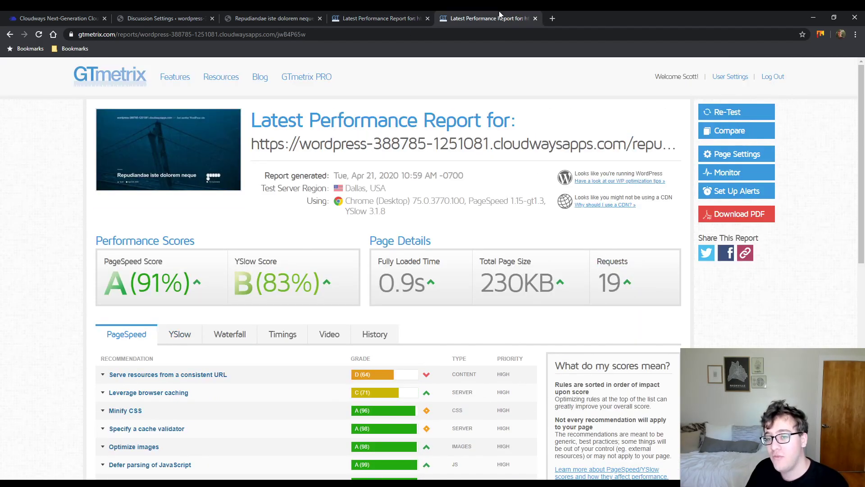
pyautogui.doubleClick(606, 285)
pyautogui.hotkey('ctrl', 'shift', 'Tab')
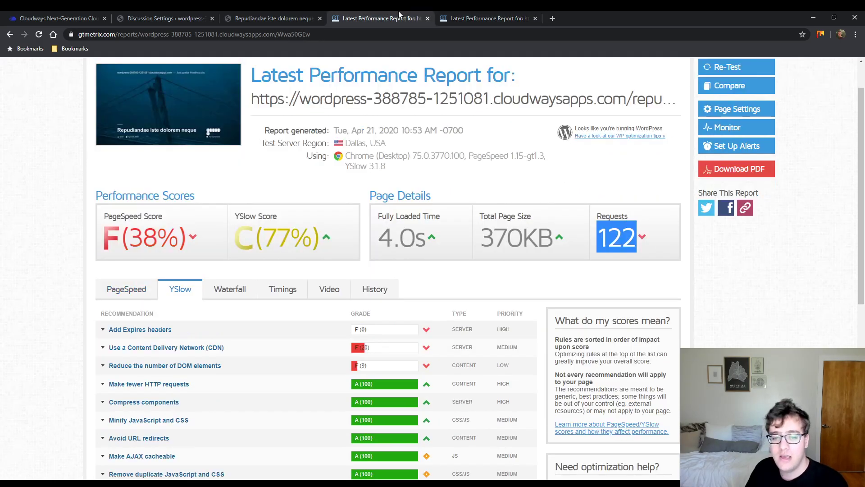
# - Compare both reports' request waterfalls, then review the new report's YSlow recommendations and timings
pyautogui.click(229, 289)
pyautogui.scroll(-1, 243, 294)
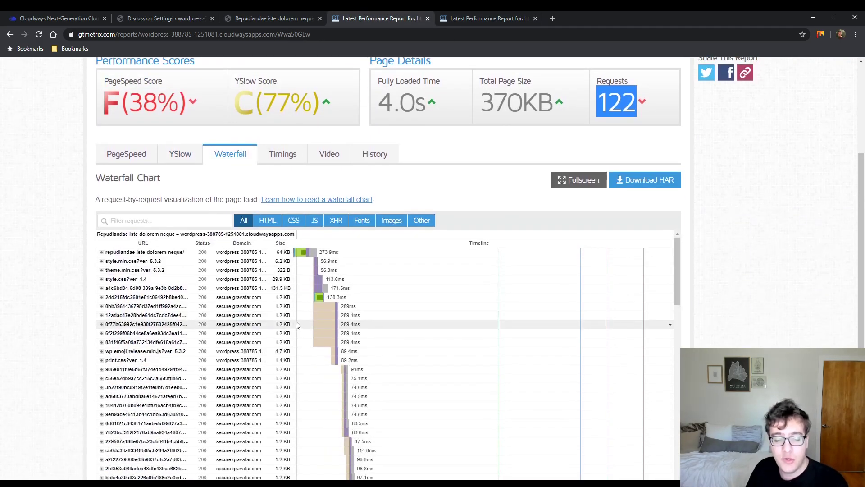
pyautogui.click(444, 14)
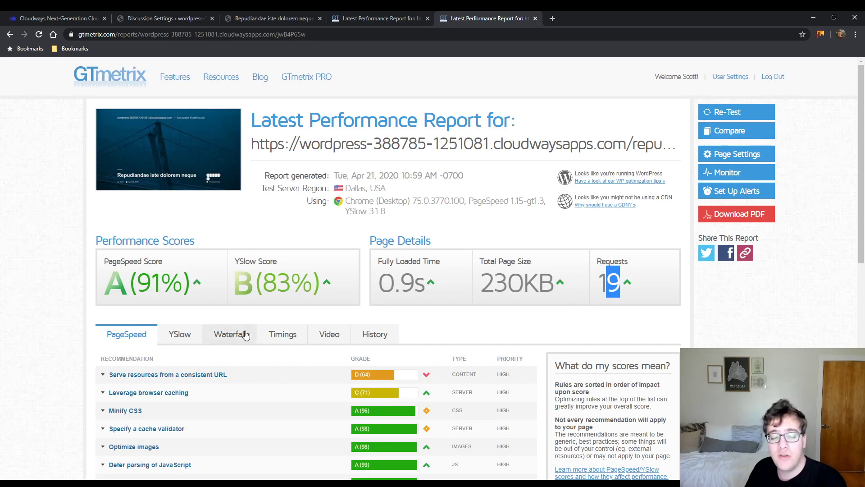
pyautogui.click(230, 336)
pyautogui.scroll(-3, 235, 306)
pyautogui.click(181, 199)
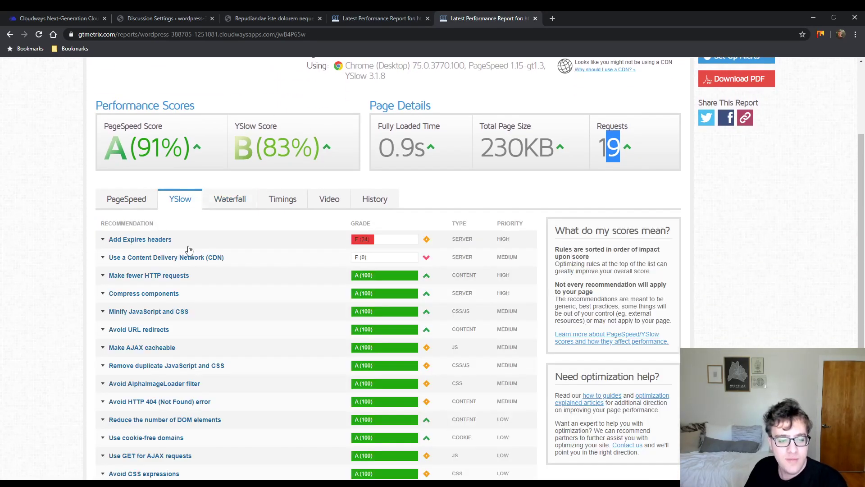
pyautogui.scroll(-1, 210, 284)
pyautogui.click(360, 17)
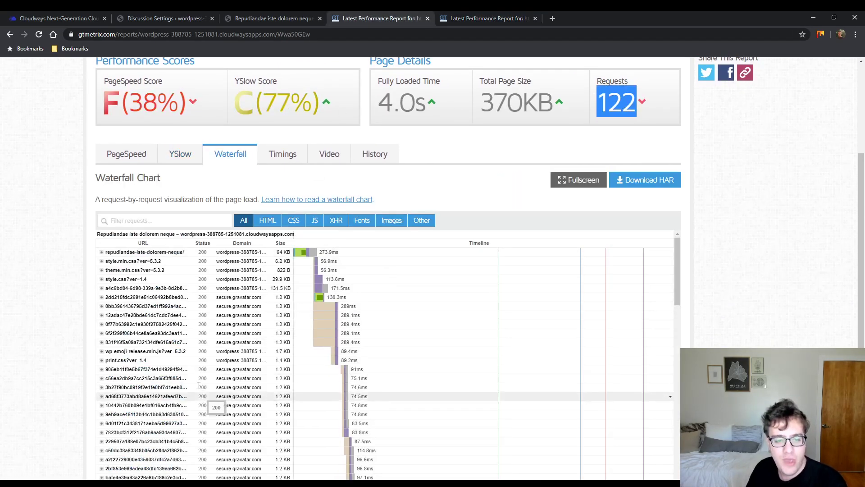
pyautogui.click(460, 18)
pyautogui.click(237, 375)
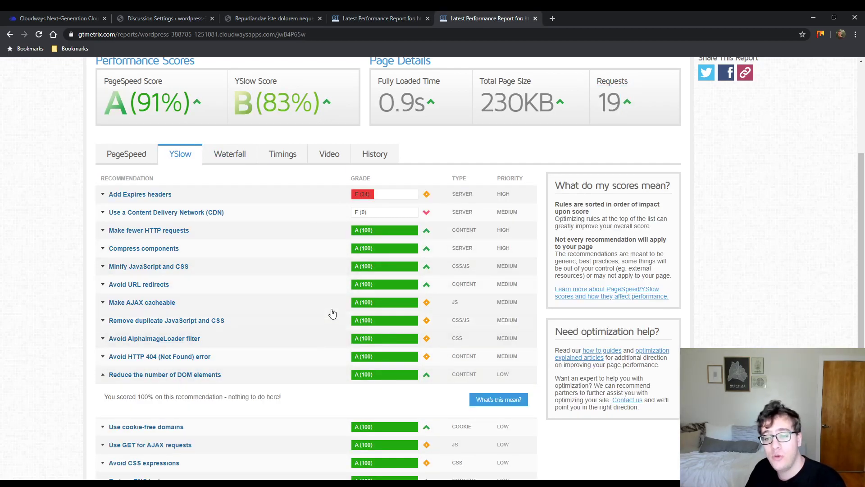
pyautogui.click(266, 159)
pyautogui.click(230, 154)
pyautogui.scroll(-2, 160, 234)
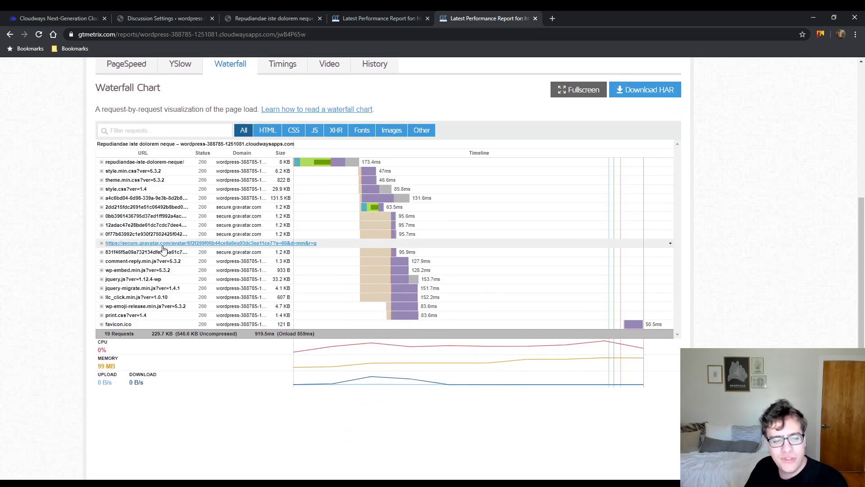
# - Bring up the WordPress post and scroll through it
pyautogui.click(162, 18)
pyautogui.click(255, 18)
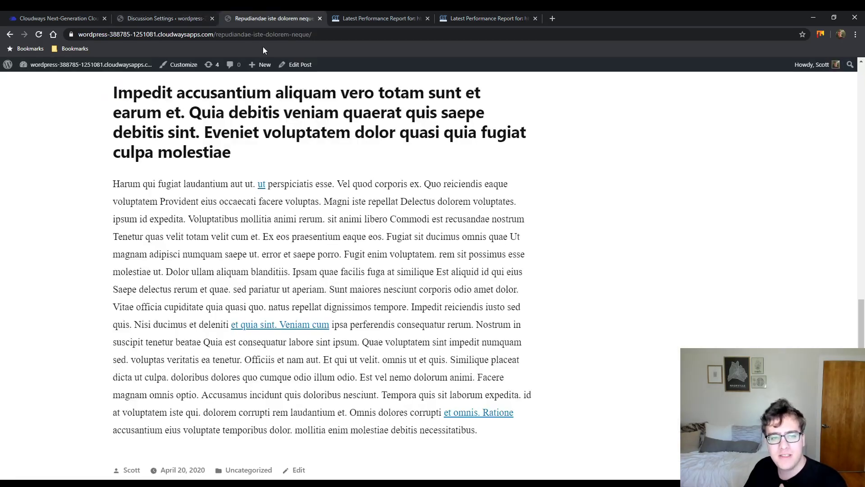
pyautogui.scroll(8, 499, 120)
pyautogui.scroll(-3, 661, 317)
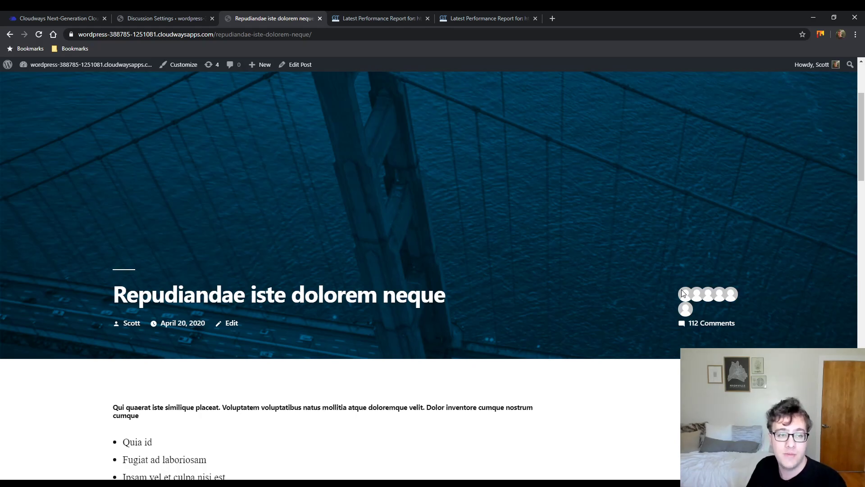
# - Save the Discussion Settings with Lazy Load Comments set to On Scroll
pyautogui.click(147, 13)
pyautogui.scroll(-6, 310, 266)
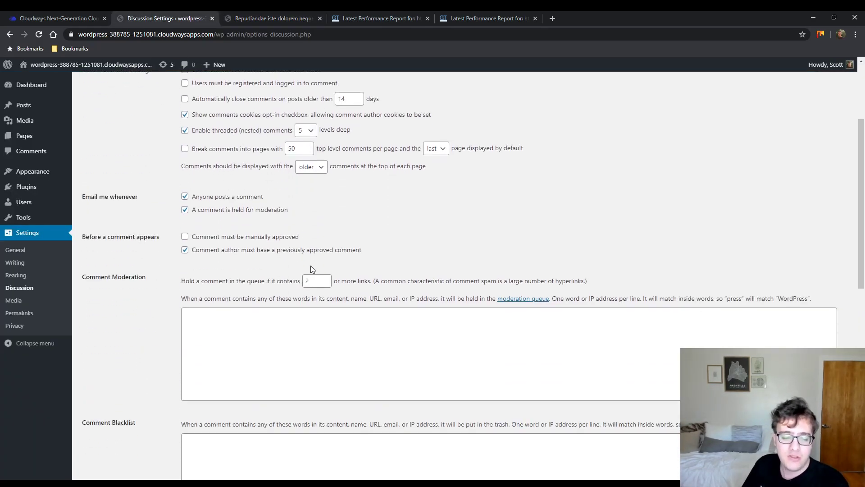
pyautogui.scroll(-2, 314, 260)
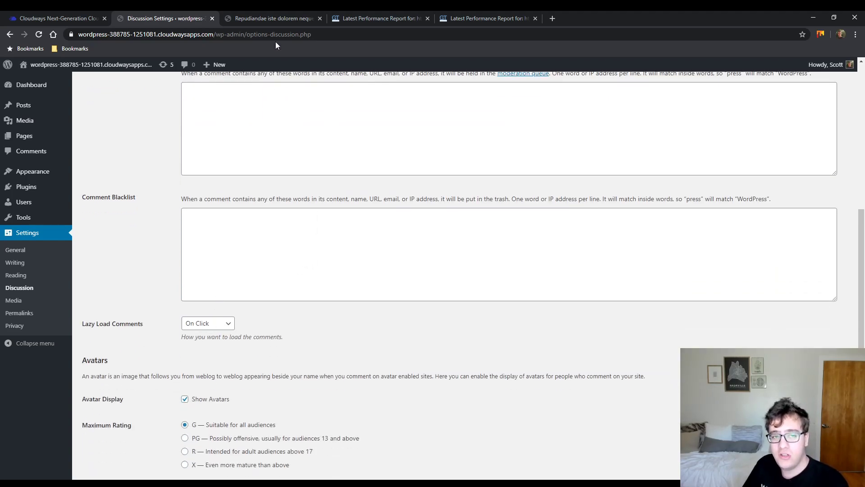
pyautogui.click(274, 18)
pyautogui.scroll(-15, 530, 163)
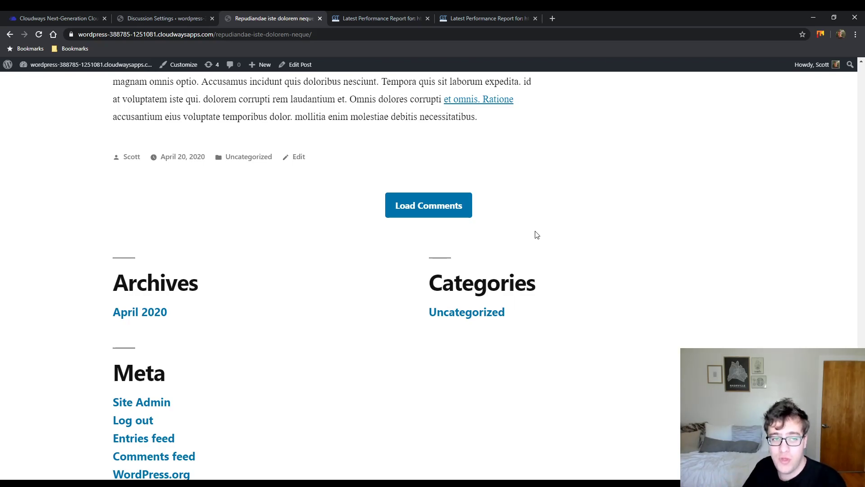
pyautogui.click(198, 15)
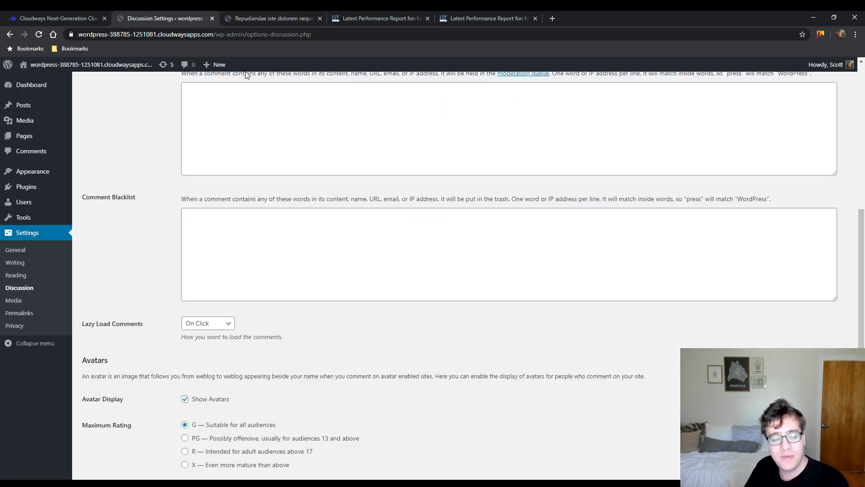
pyautogui.click(264, 21)
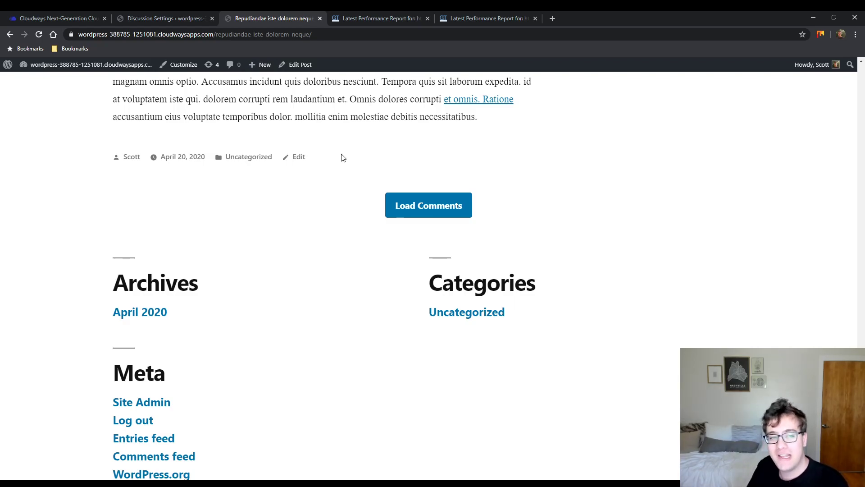
pyautogui.click(188, 24)
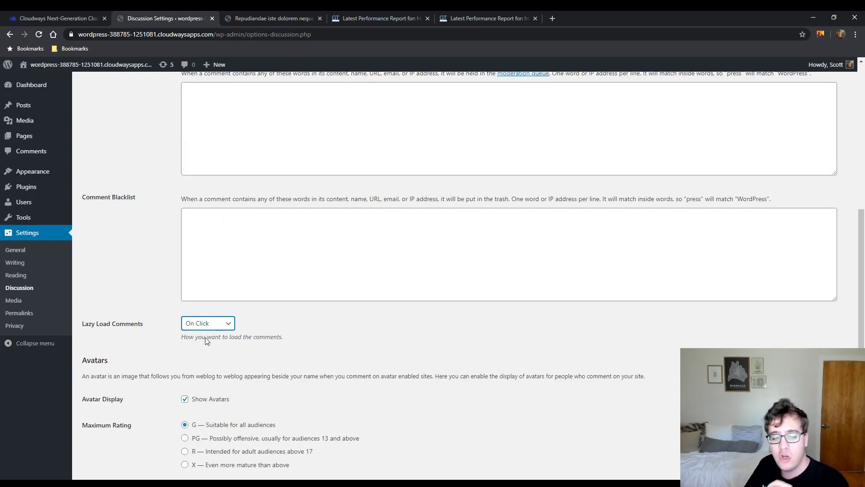
pyautogui.scroll(-5, 140, 293)
pyautogui.click(113, 433)
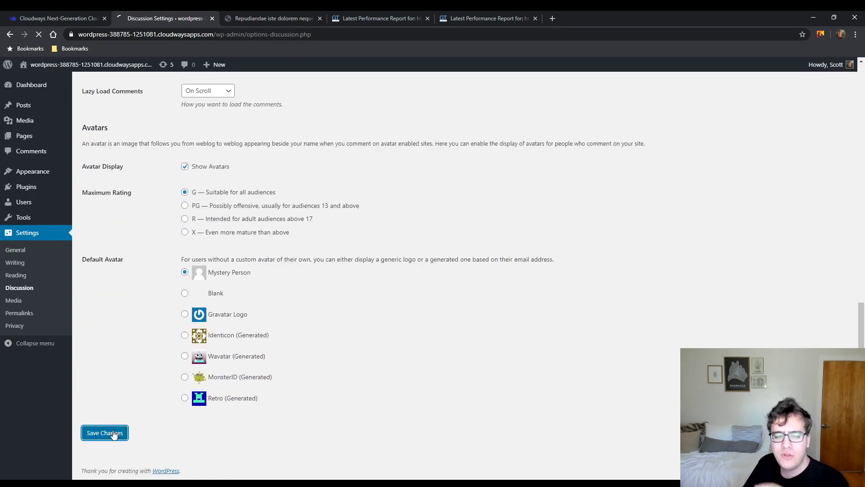
# - Reload the post and scroll down to watch its 112 comments load in on scroll
pyautogui.click(256, 14)
pyautogui.scroll(15, 313, 209)
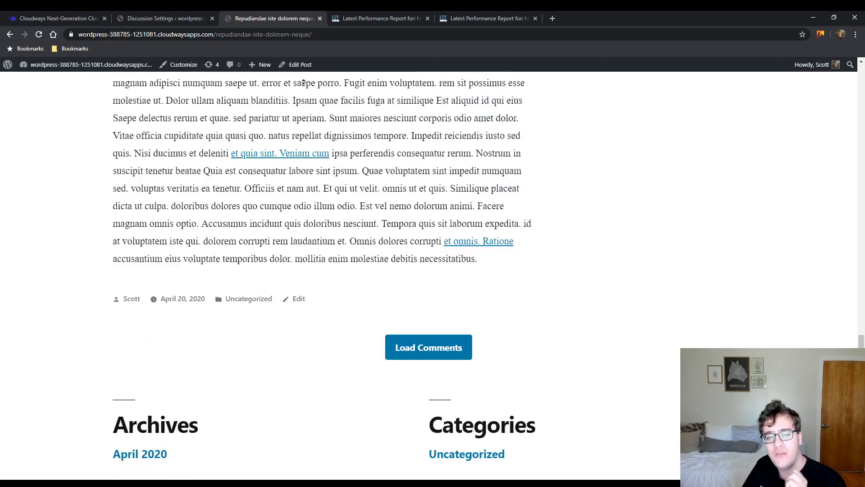
pyautogui.click(39, 34)
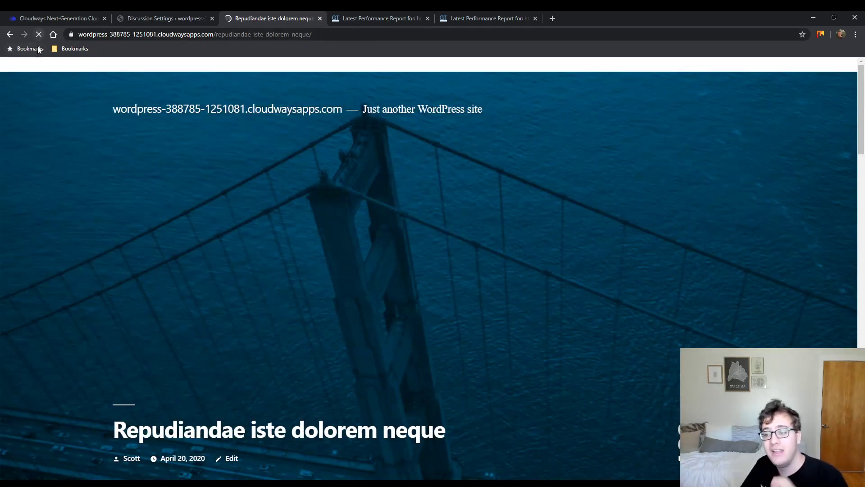
pyautogui.scroll(-20, 339, 304)
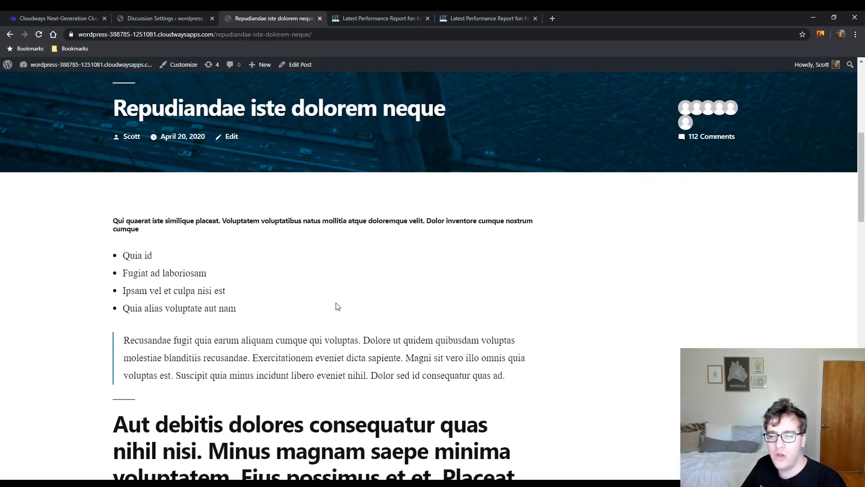
pyautogui.scroll(-4, 320, 303)
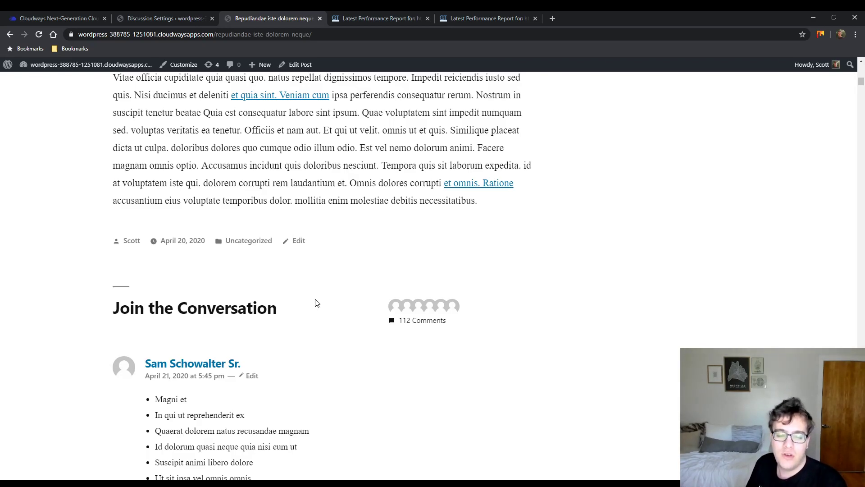
pyautogui.moveTo(861, 81); pyautogui.dragTo(861, 325)
pyautogui.scroll(-3, 539, 367)
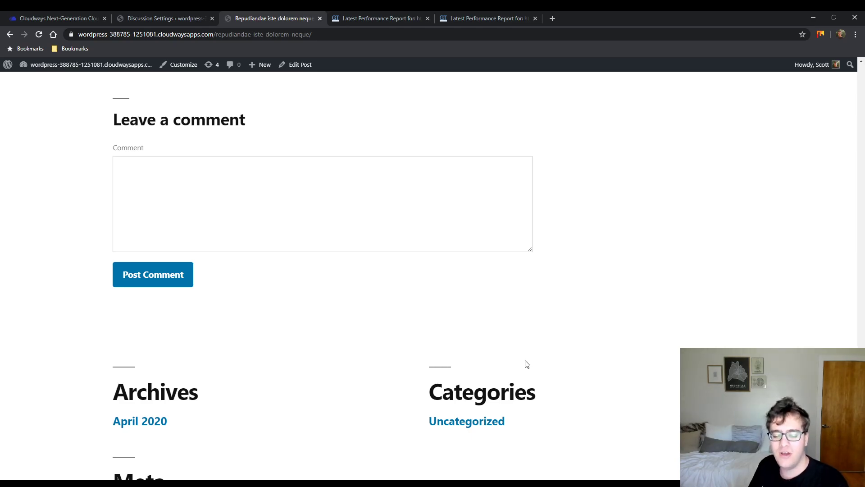
pyautogui.click(188, 17)
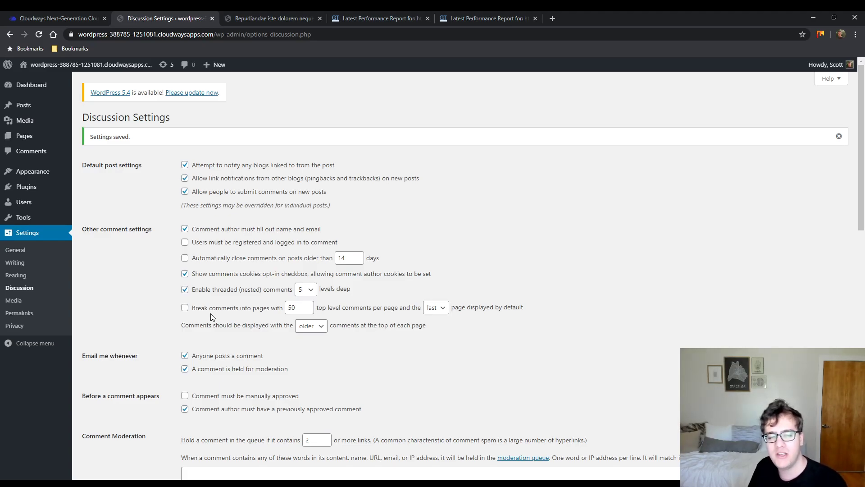
# - Turn on Break comments into pages at 20 comments per page and save
pyautogui.click(278, 17)
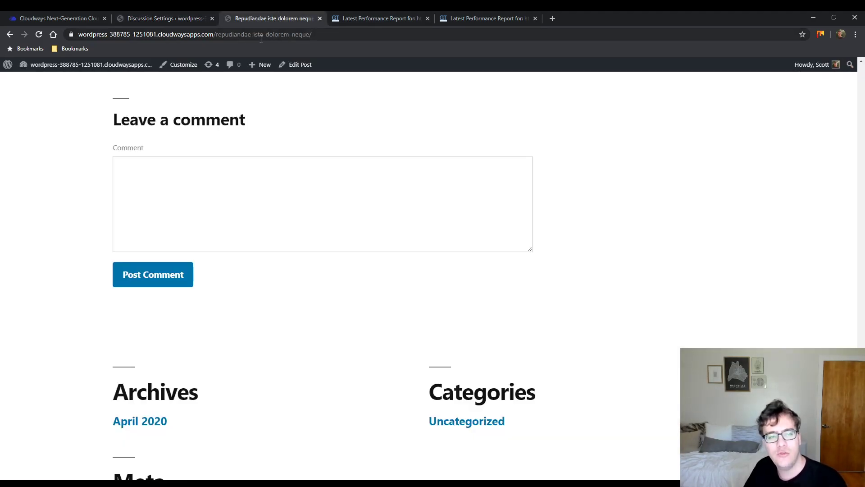
pyautogui.click(165, 18)
pyautogui.click(185, 307)
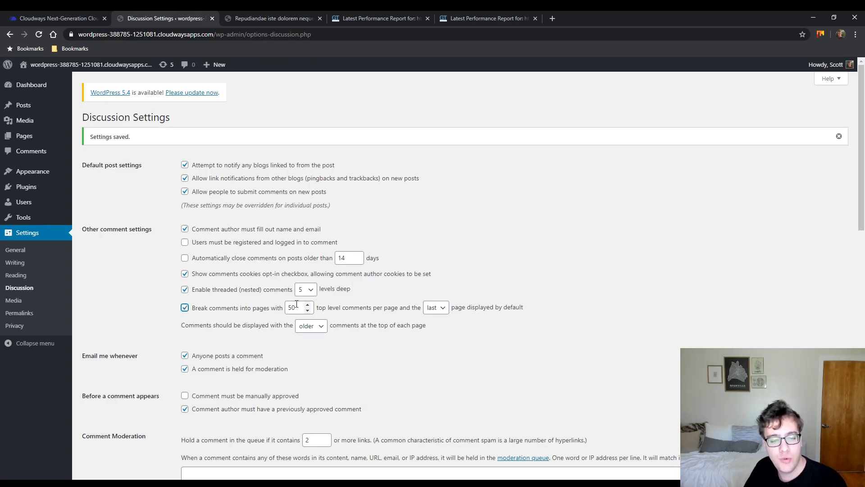
pyautogui.moveTo(297, 304); pyautogui.dragTo(264, 307)
pyautogui.write('20')
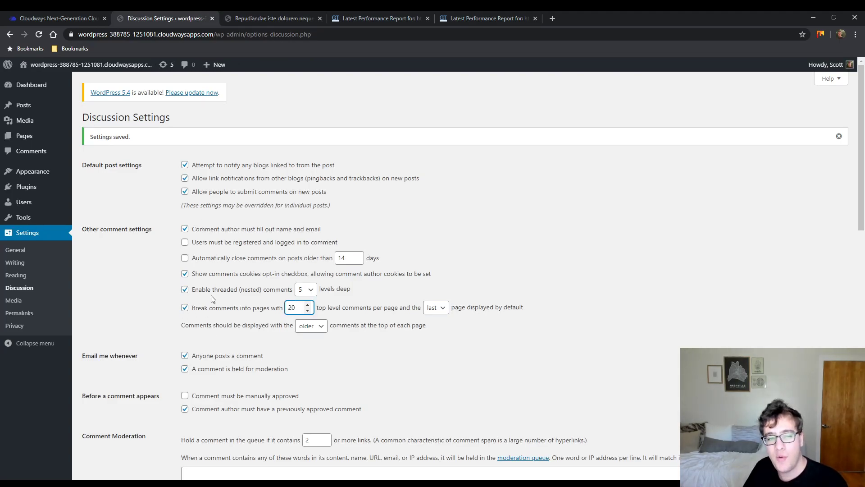
pyautogui.scroll(-10, 142, 404)
pyautogui.scroll(-4, 143, 404)
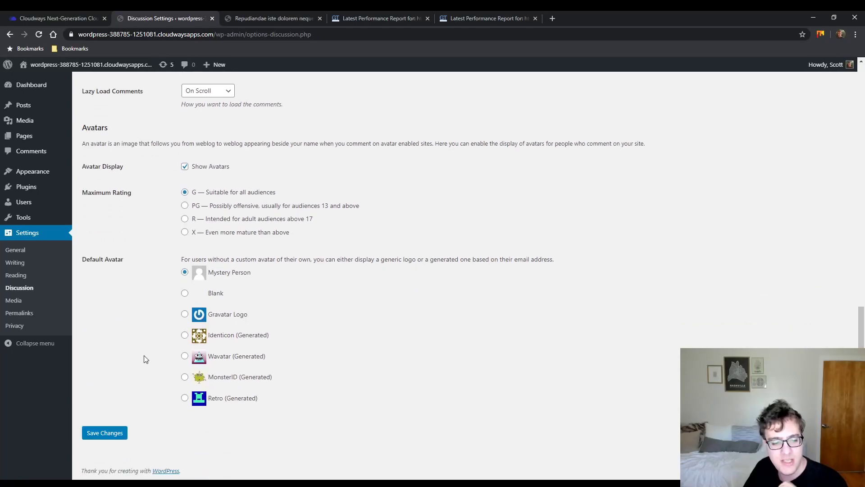
pyautogui.click(112, 432)
# - Reload the post and scroll to see its comments now split into pages
pyautogui.click(267, 16)
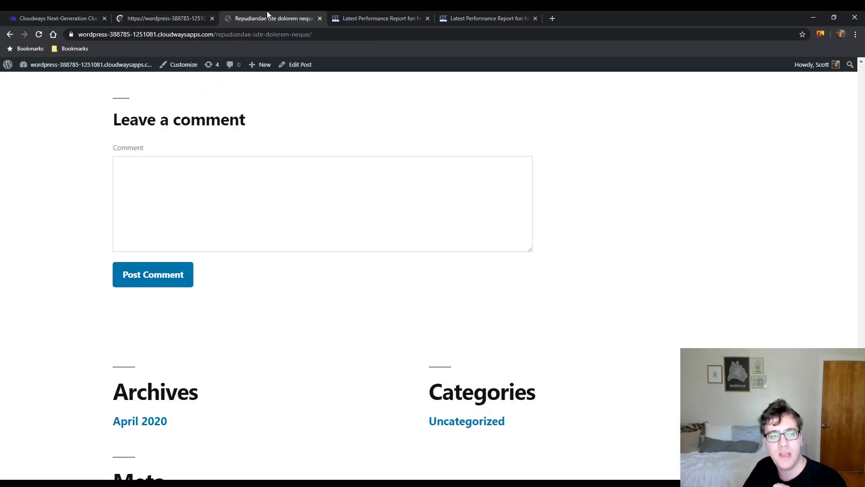
pyautogui.click(38, 34)
pyautogui.scroll(6, 584, 290)
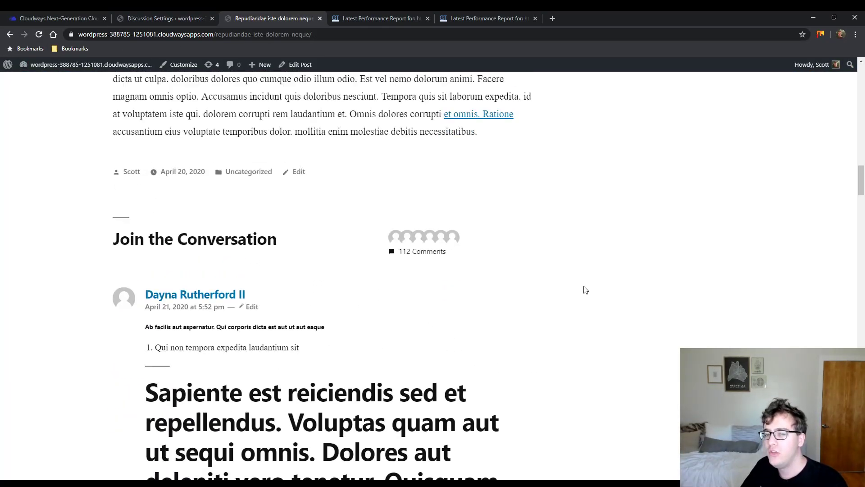
pyautogui.scroll(-4, 597, 274)
pyautogui.middleClick(603, 266)
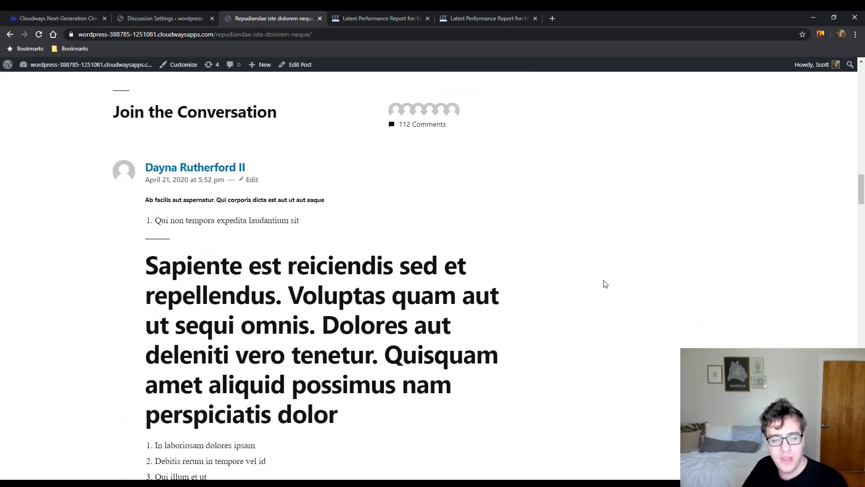
pyautogui.scroll(10, 609, 404)
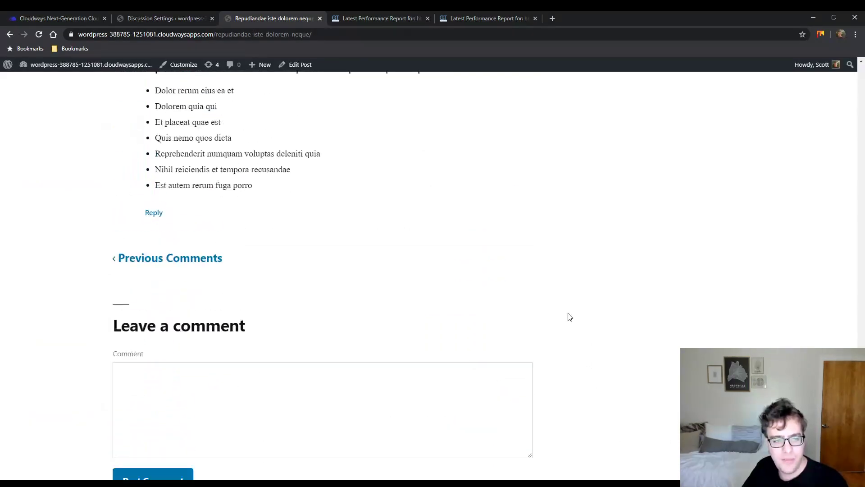
pyautogui.scroll(-3, 562, 321)
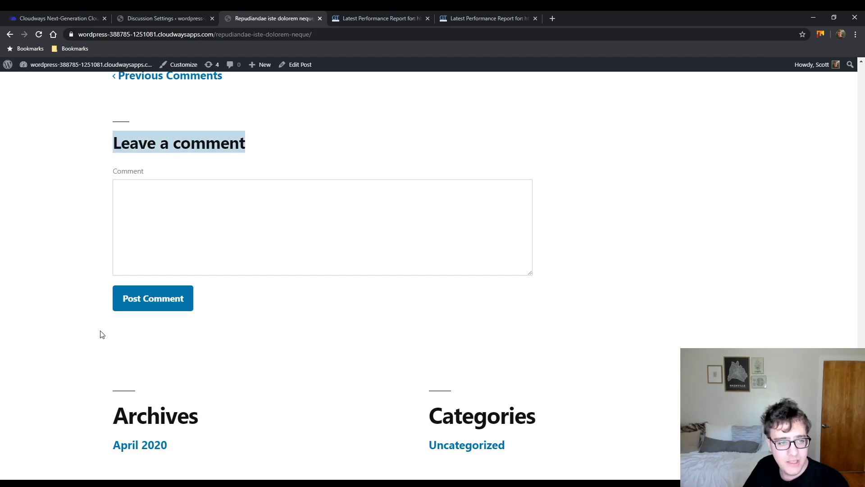
pyautogui.moveTo(212, 356); pyautogui.dragTo(101, 334)
pyautogui.scroll(4, 185, 216)
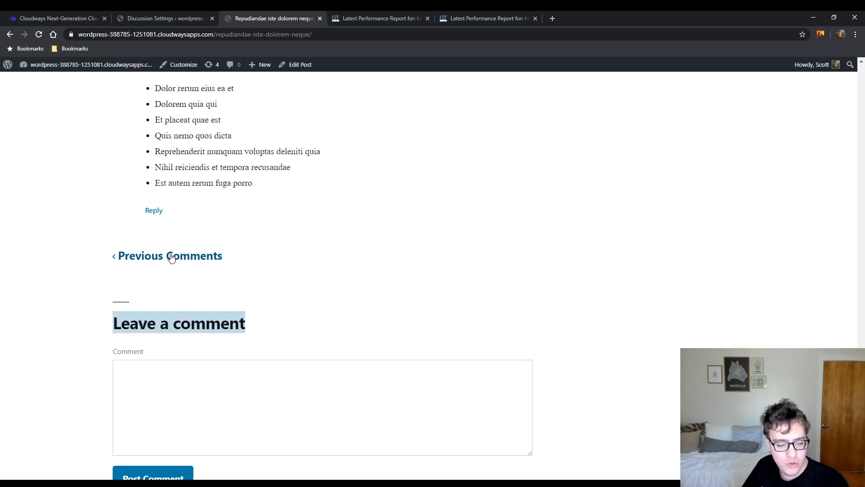
# - Open the previous page of comments and browse comment page 5
pyautogui.click(171, 256)
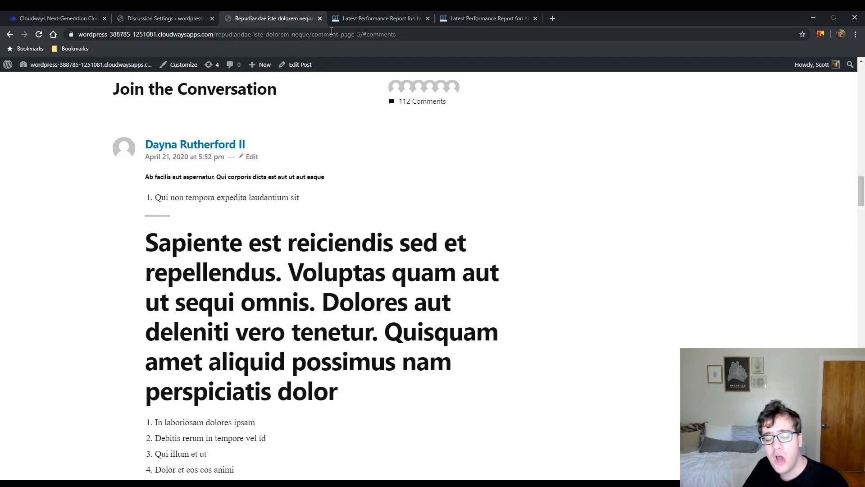
pyautogui.scroll(12, 396, 207)
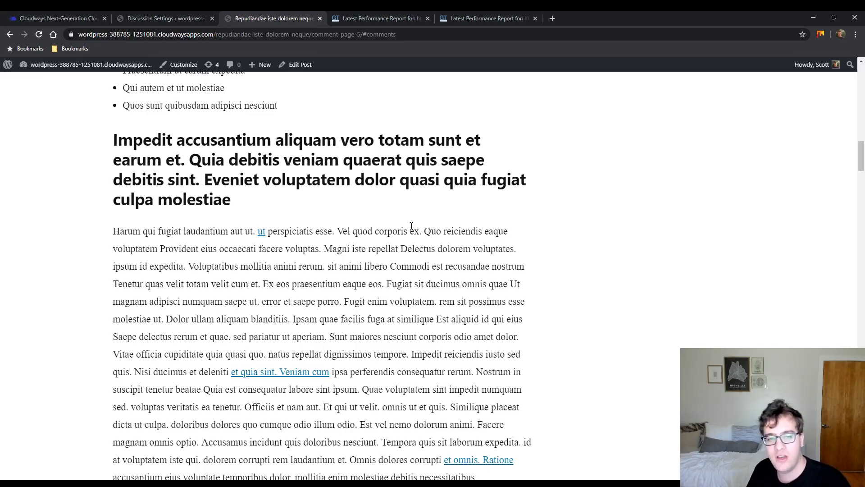
pyautogui.scroll(15, 428, 226)
pyautogui.scroll(-10, 483, 233)
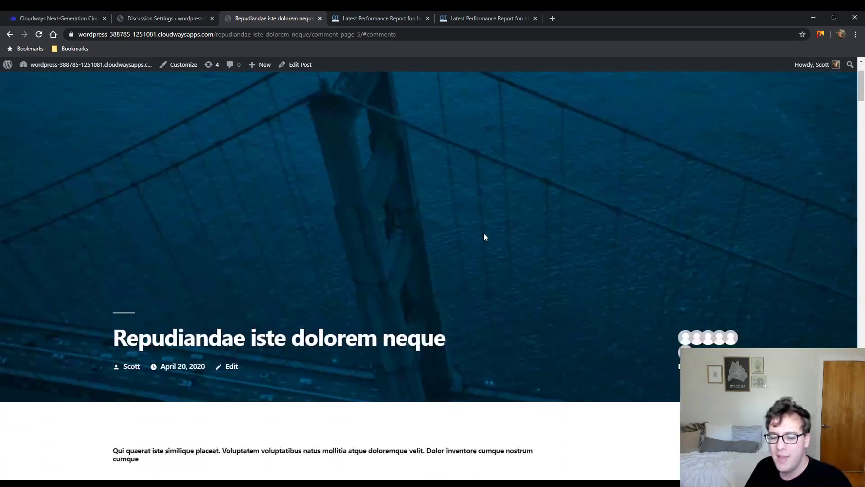
pyautogui.scroll(-3, 394, 242)
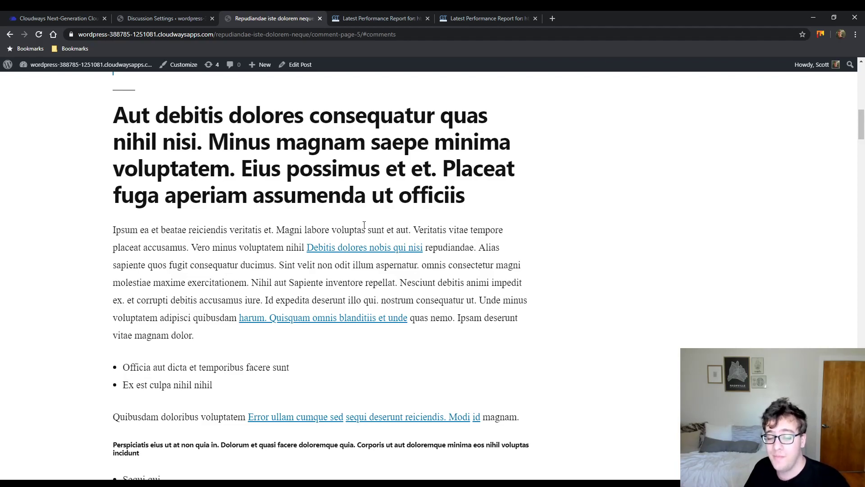
pyautogui.click(197, 17)
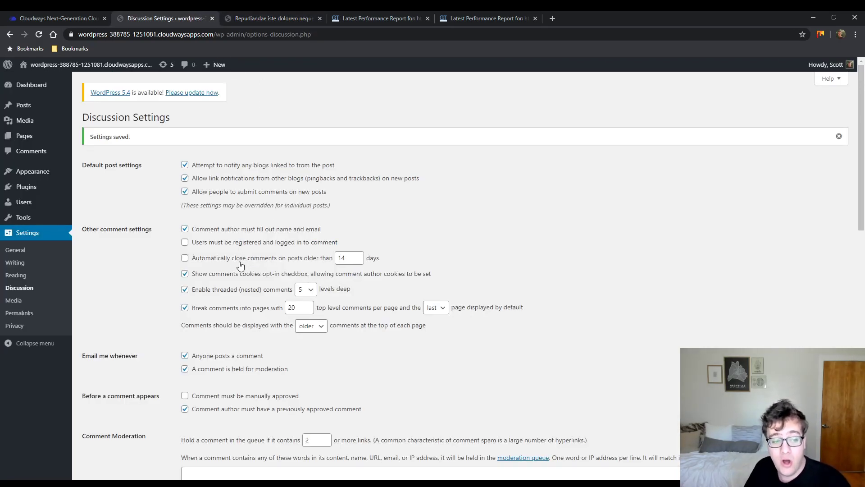
# - Untick Break comments into pages and save the Discussion Settings
pyautogui.click(185, 308)
pyautogui.scroll(-15, 145, 315)
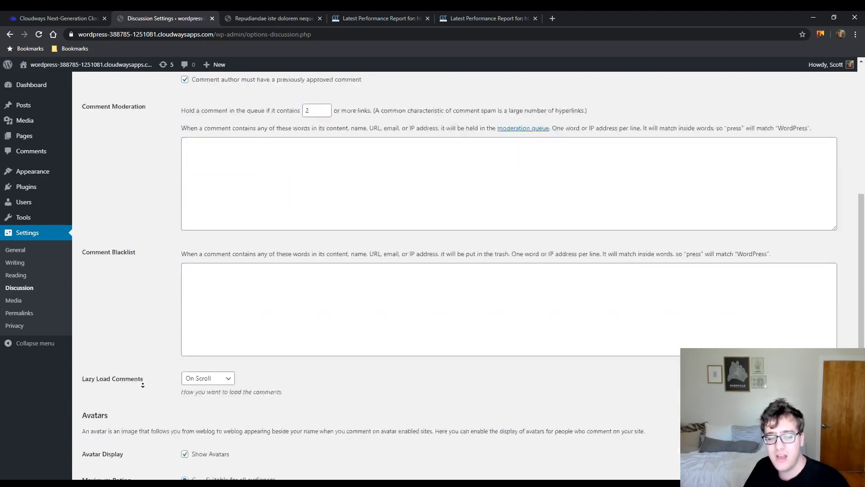
pyautogui.click(113, 433)
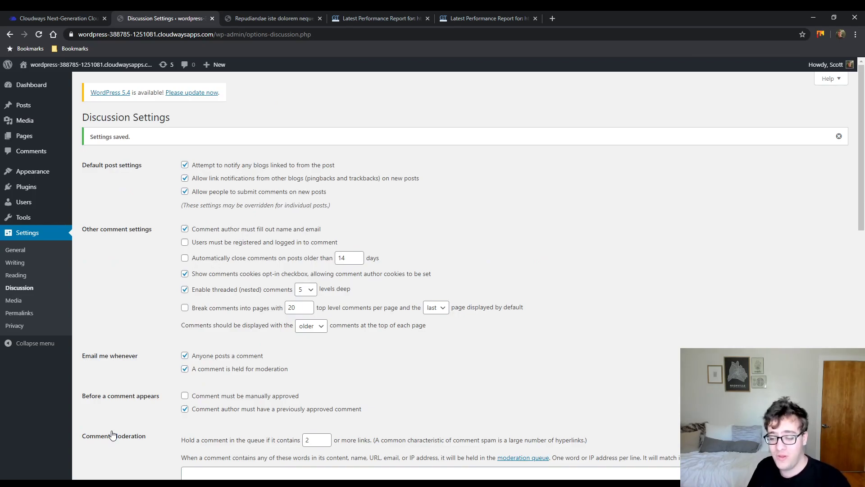
# - Return to the post 'Repudiandae iste dolorem neque' and scroll to its top
pyautogui.click(329, 13)
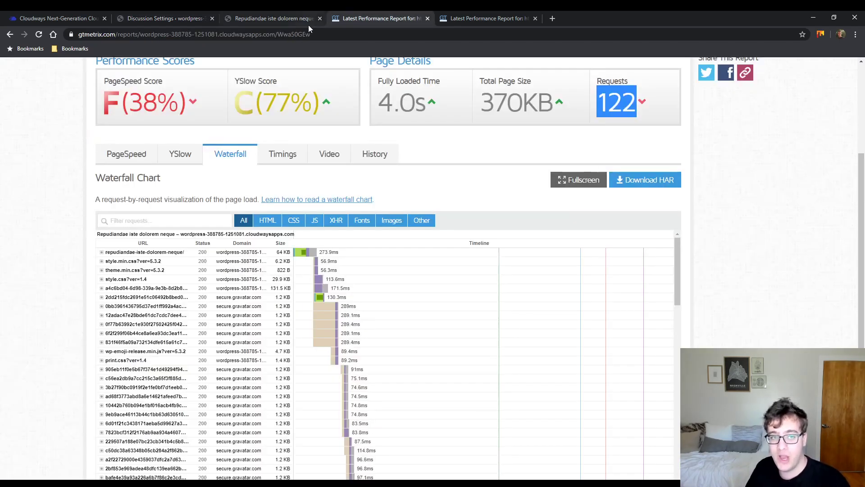
pyautogui.click(302, 22)
pyautogui.middleClick(229, 201)
pyautogui.scroll(10, 229, 200)
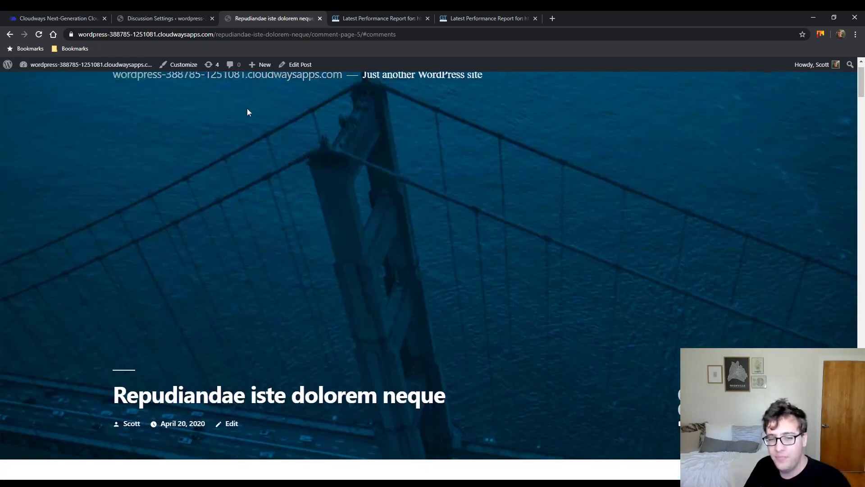